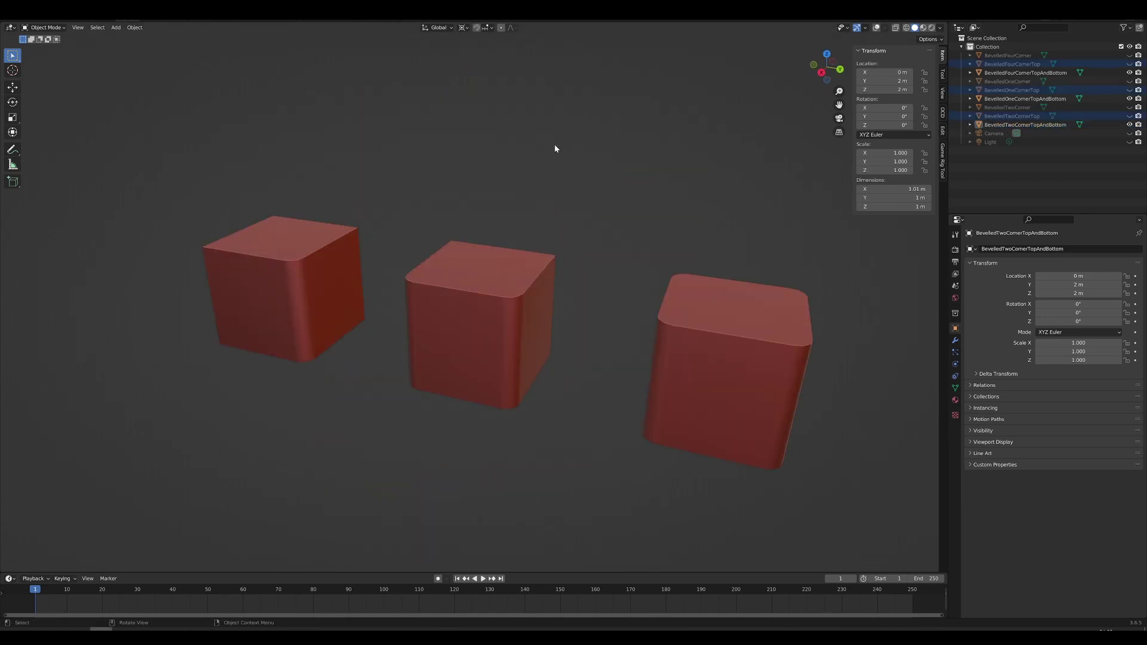
{"action": "middle_click_drag", "start_coordinate": [555, 148], "coordinate": [476, 220]}
{"action": "middle_click_drag", "start_coordinate": [654, 199], "coordinate": [533, 187]}
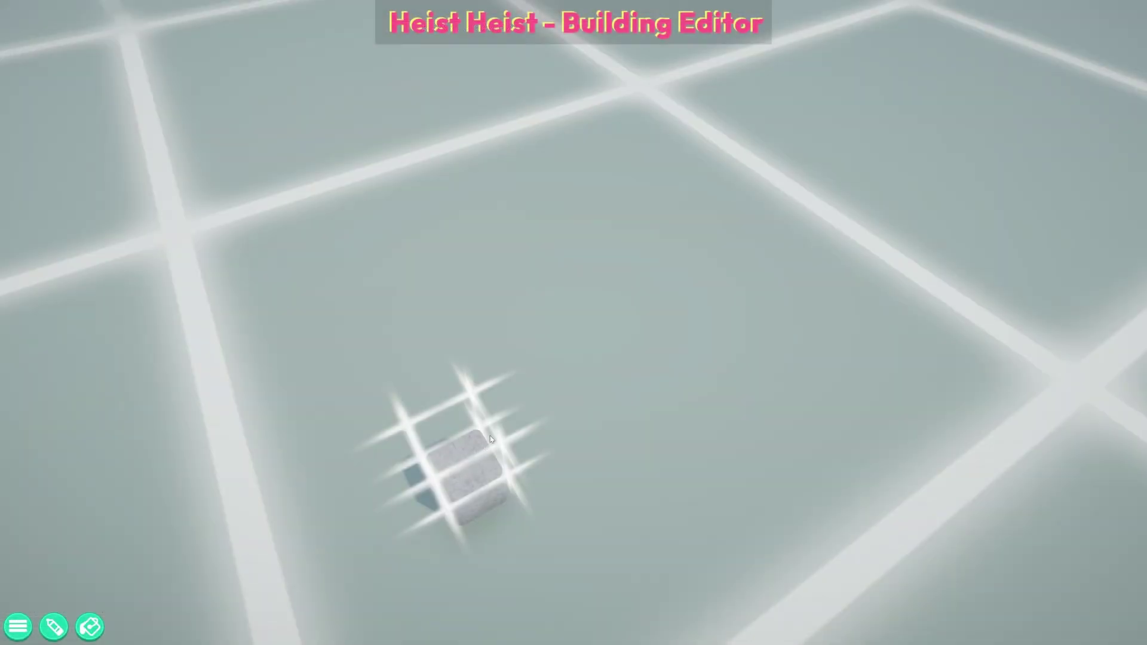
Step: In the Heist Heist building editor, place a separate concrete block and a two-block row near the first block
{"action": "left_click", "coordinate": [591, 396]}
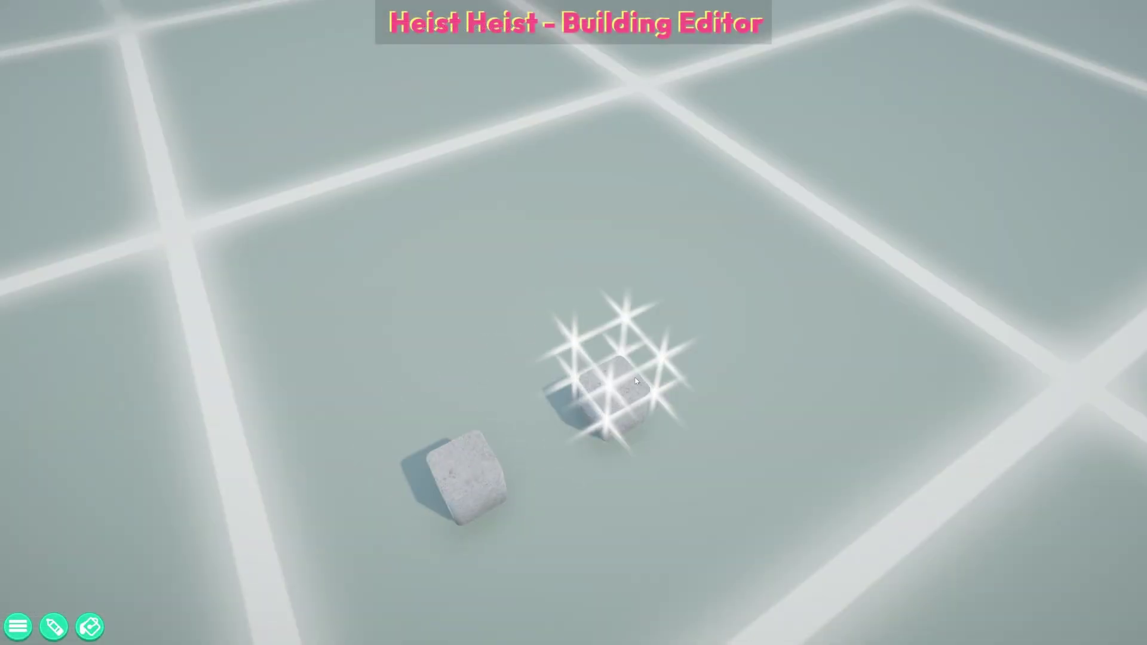
{"action": "left_click", "coordinate": [514, 365]}
{"action": "left_click", "coordinate": [466, 389]}
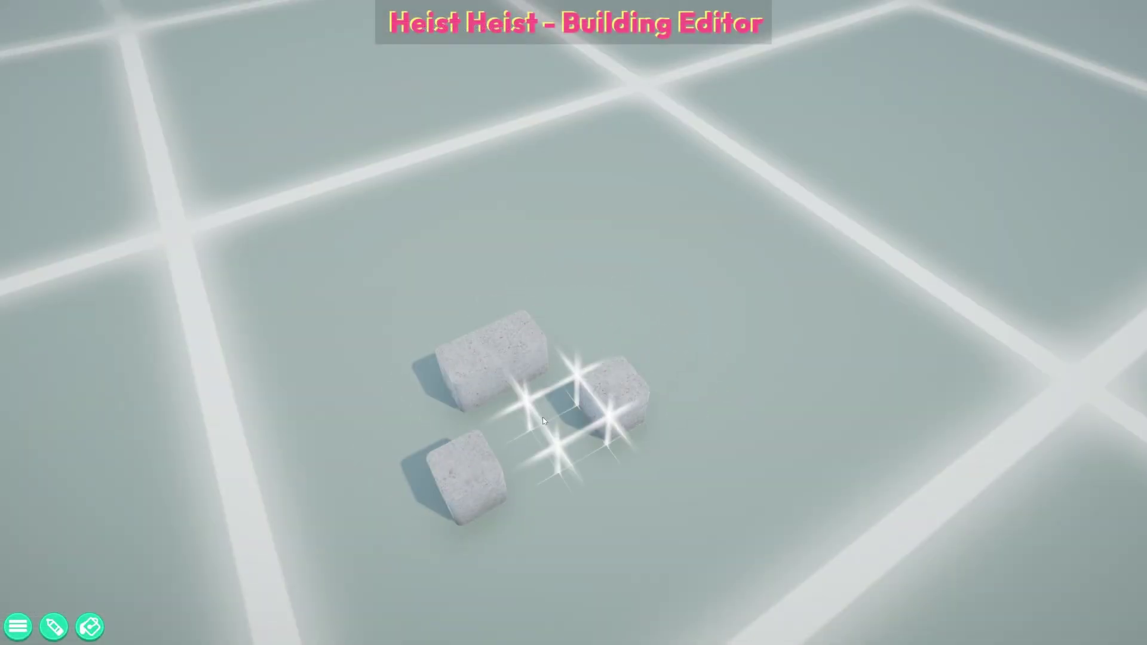
Step: Fill the gap between the two single blocks and extend a two-block arm outward from the middle of the row
{"action": "middle_click_drag", "start_coordinate": [542, 417], "coordinate": [628, 396]}
{"action": "scroll", "coordinate": [627, 396], "scroll_direction": "up", "scroll_amount": 3}
{"action": "scroll", "coordinate": [627, 396], "scroll_direction": "down", "scroll_amount": 5}
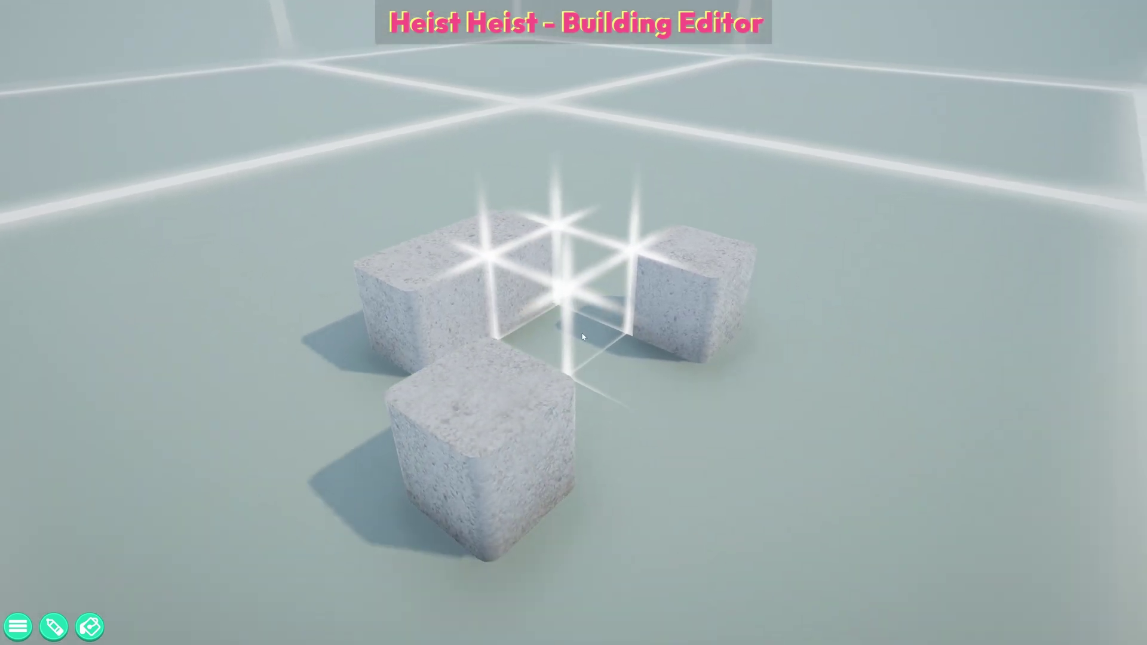
{"action": "left_click", "coordinate": [610, 404]}
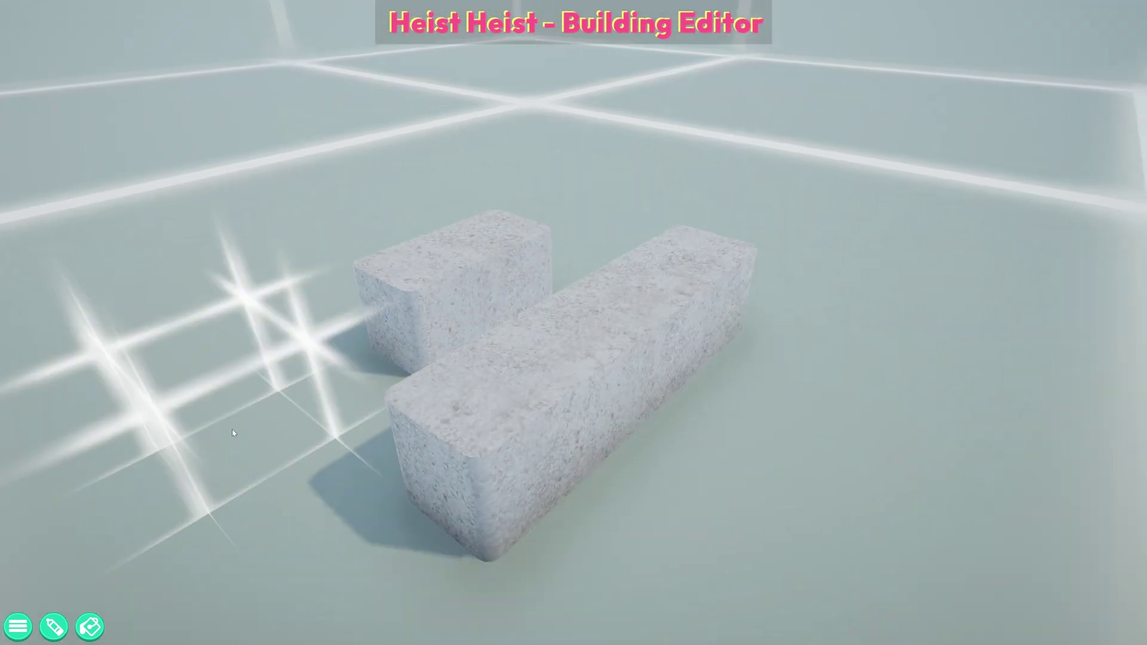
{"action": "left_click", "coordinate": [665, 446]}
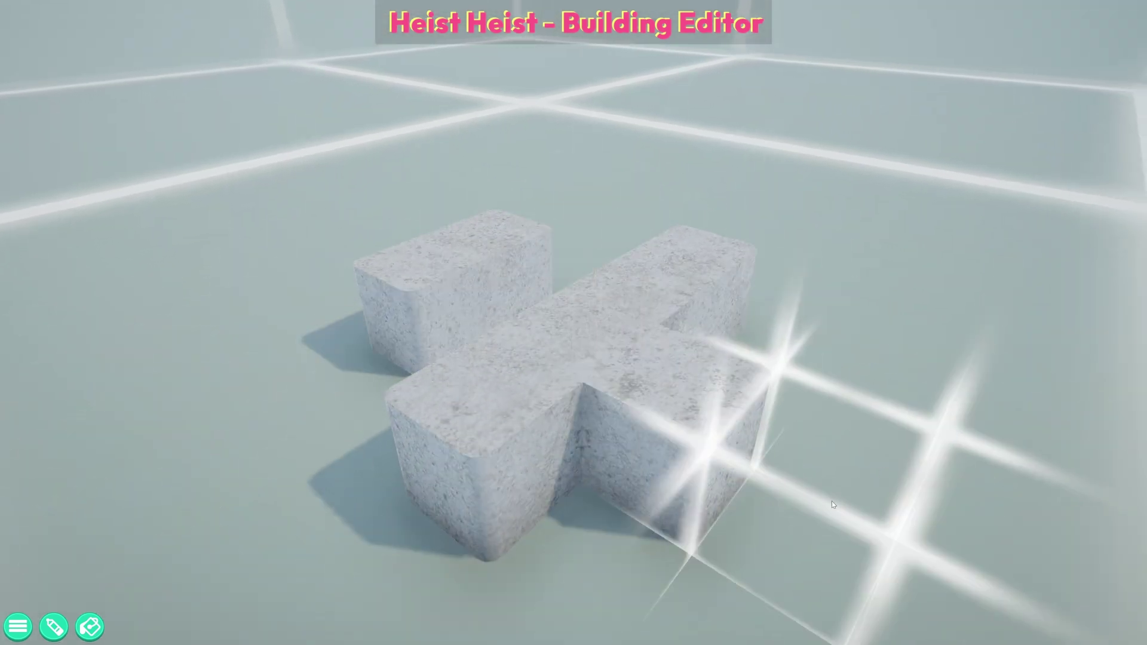
{"action": "left_click", "coordinate": [833, 500]}
Step: Stack one block on the near end and one on the far end of the long row, and one on the side arm
{"action": "left_click", "coordinate": [487, 391]}
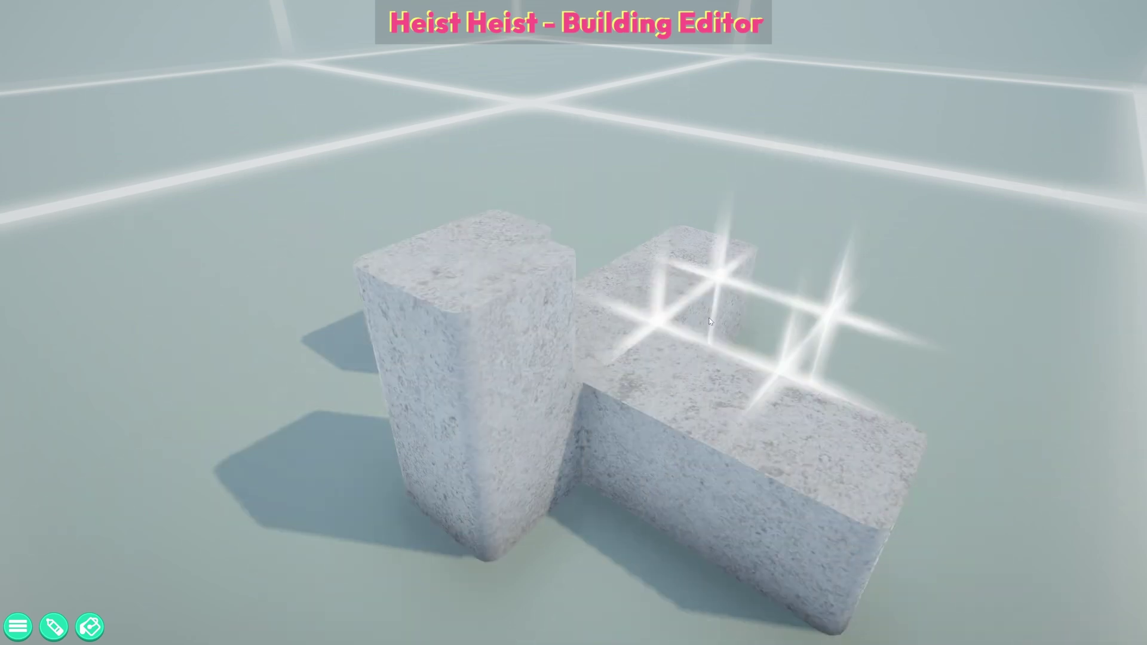
{"action": "left_click", "coordinate": [704, 256]}
{"action": "left_click", "coordinate": [812, 436]}
Step: Stack a block on the separate two-block row and place more blocks on the ground beside the structure
{"action": "scroll", "coordinate": [646, 370], "scroll_direction": "down", "scroll_amount": 5}
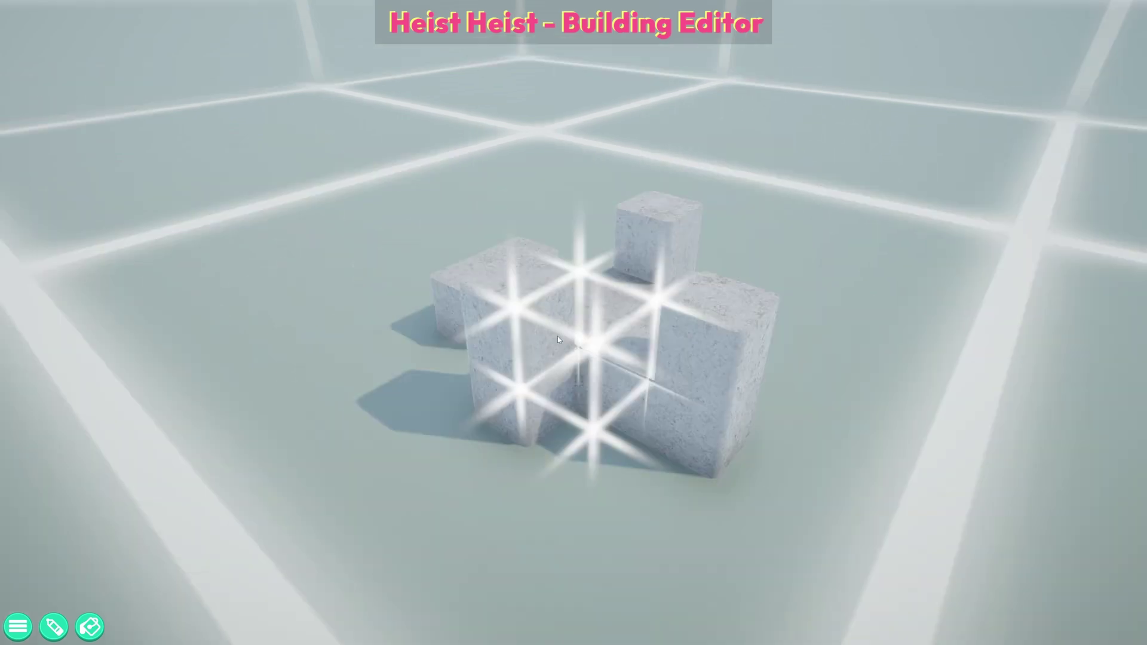
{"action": "middle_click_drag", "start_coordinate": [615, 371], "coordinate": [847, 376]}
{"action": "scroll", "coordinate": [717, 386], "scroll_direction": "up", "scroll_amount": 3}
{"action": "left_click", "coordinate": [538, 398]}
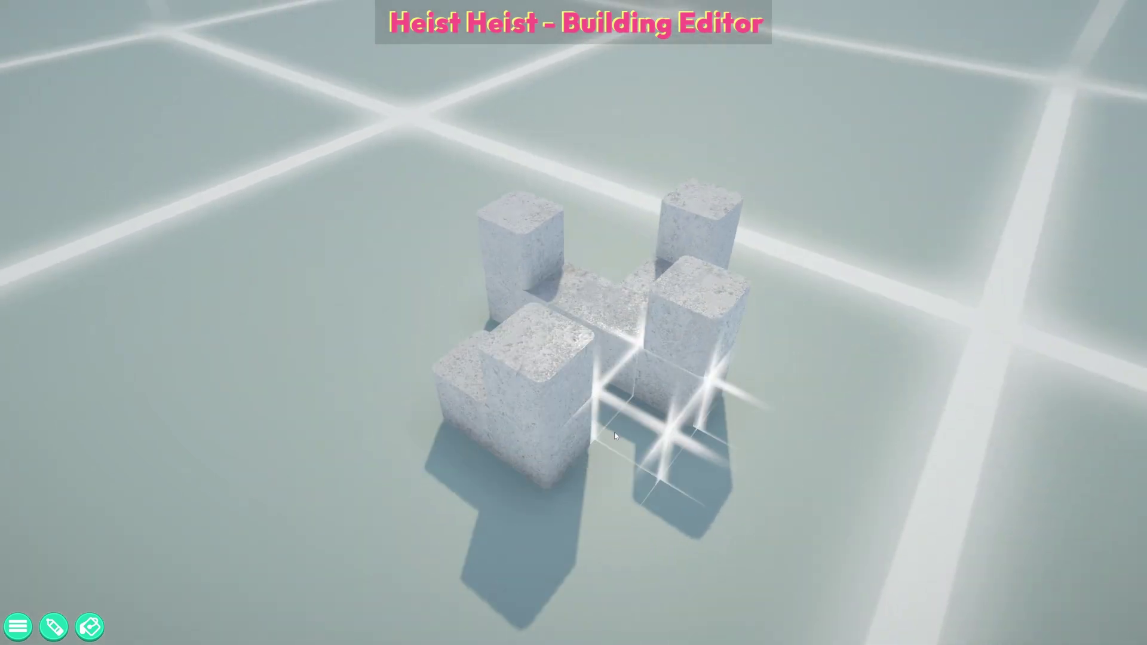
{"action": "left_click", "coordinate": [591, 450]}
{"action": "left_click", "coordinate": [653, 414]}
{"action": "middle_click_drag", "start_coordinate": [671, 419], "coordinate": [998, 370]}
{"action": "right_click_drag", "start_coordinate": [673, 309], "coordinate": [560, 269]}
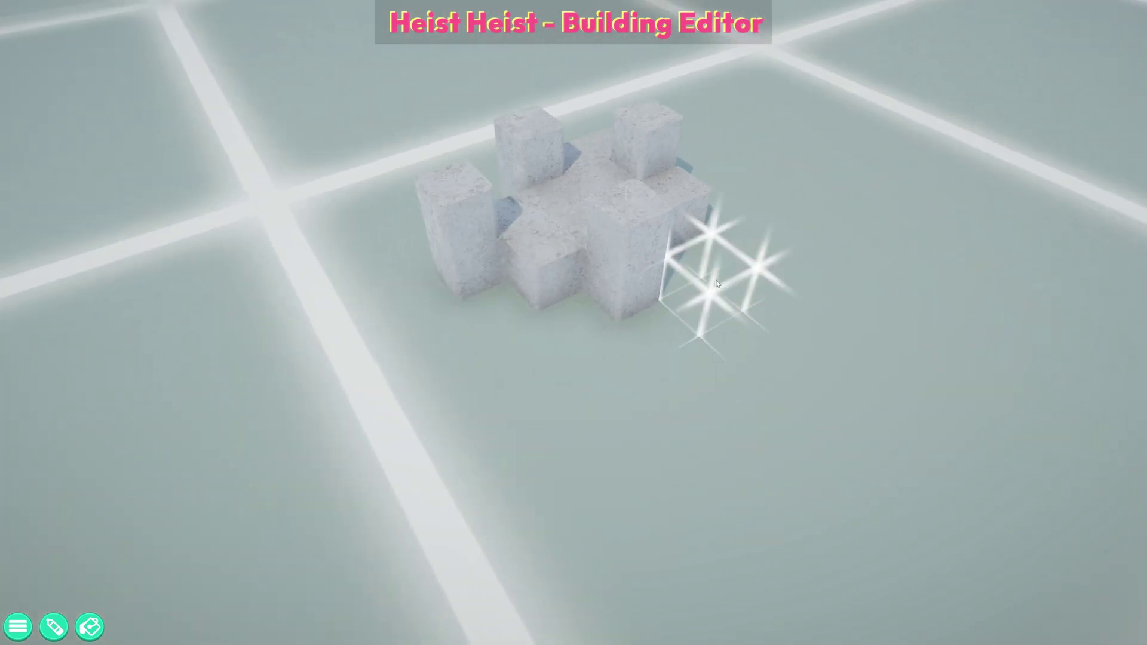
{"action": "right_click_drag", "start_coordinate": [718, 283], "coordinate": [346, 281]}
{"action": "scroll", "coordinate": [661, 302], "scroll_direction": "up", "scroll_amount": 3}
{"action": "right_click_drag", "start_coordinate": [565, 486], "coordinate": [611, 519]}
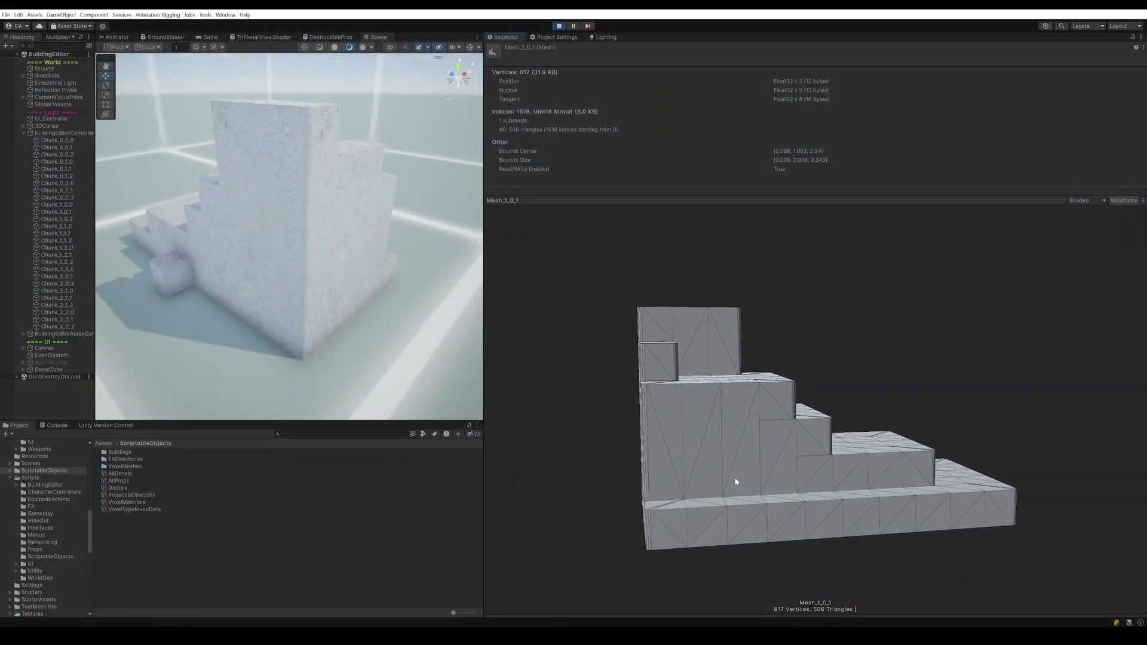
Step: In the Unity editor, examine the wireframe preview of the chunk mesh Mesh_1_0_1 from several sides and up close
{"action": "left_click_drag", "start_coordinate": [736, 482], "coordinate": [804, 473]}
{"action": "left_click_drag", "start_coordinate": [676, 447], "coordinate": [520, 449]}
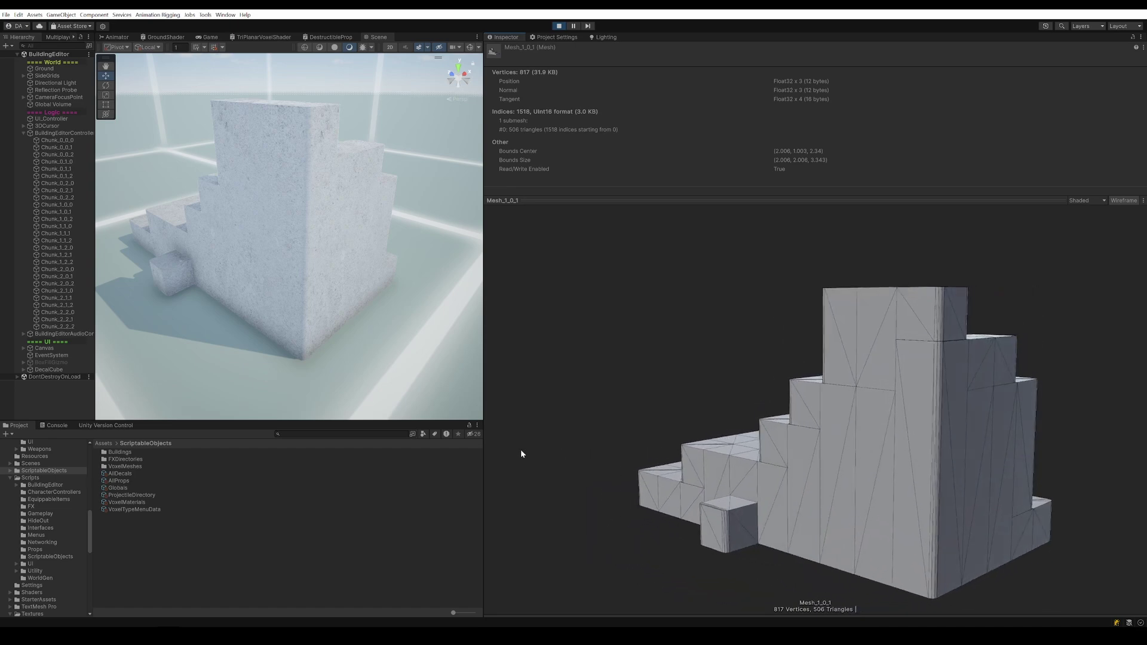
{"action": "scroll", "coordinate": [769, 457], "scroll_direction": "up", "scroll_amount": 5}
{"action": "left_click_drag", "start_coordinate": [769, 456], "coordinate": [676, 436]}
{"action": "scroll", "coordinate": [676, 436], "scroll_direction": "down", "scroll_amount": 4}
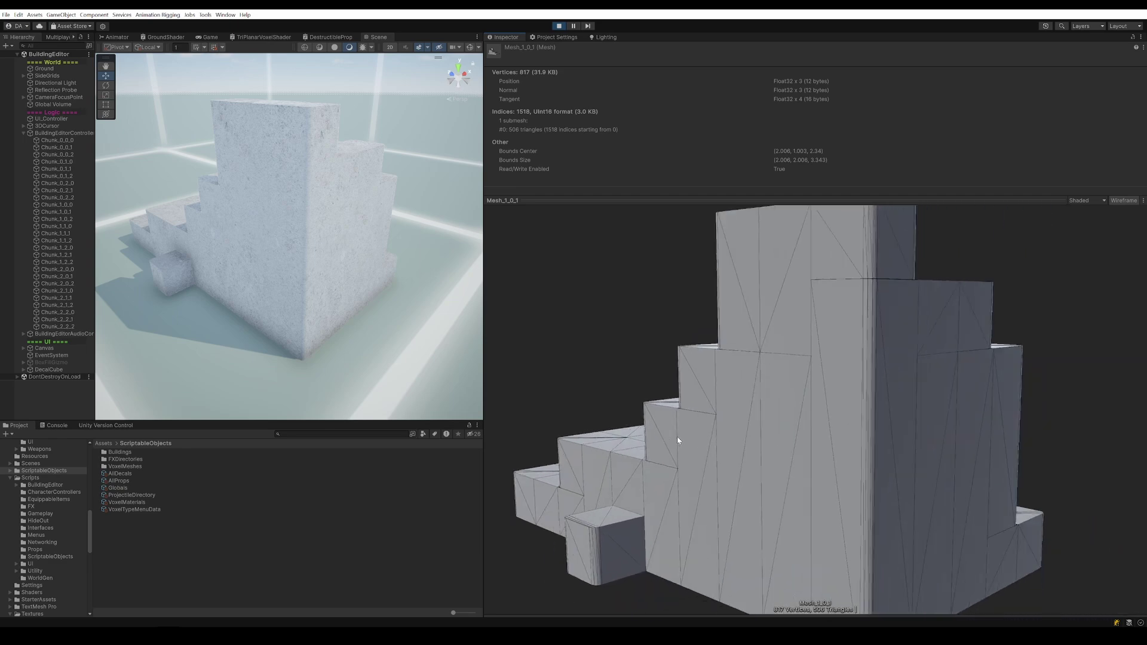
{"action": "left_click_drag", "start_coordinate": [740, 456], "coordinate": [966, 489]}
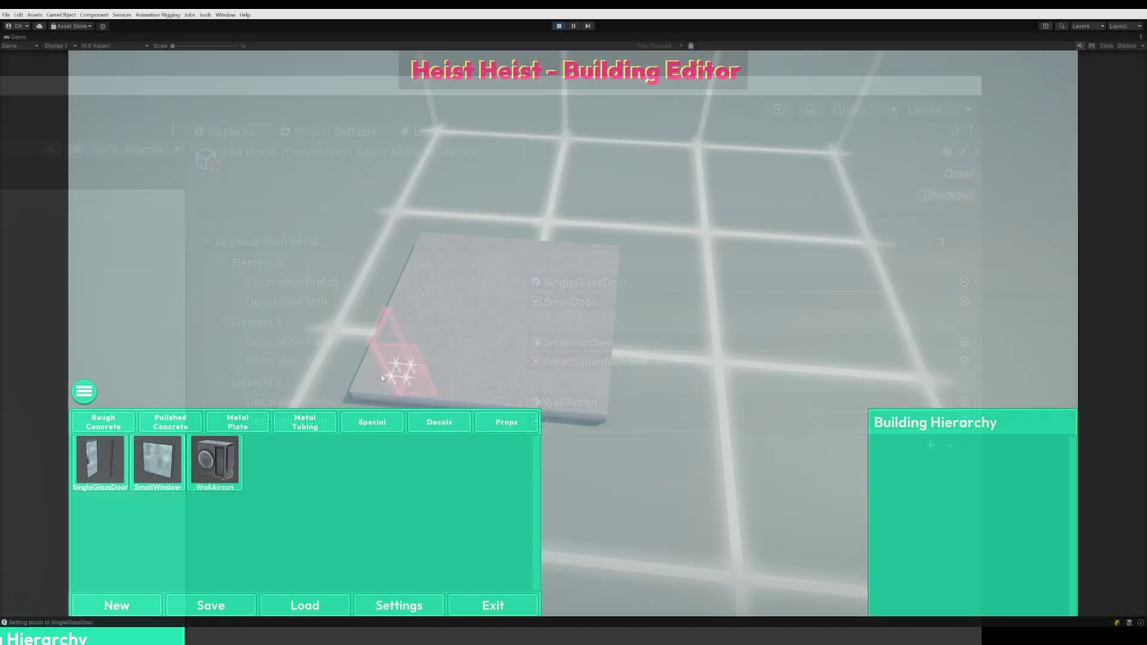
Step: Set the placement brush to the SingleGlassDoor prop and aim it at the concrete slab
{"action": "left_click", "coordinate": [100, 460]}
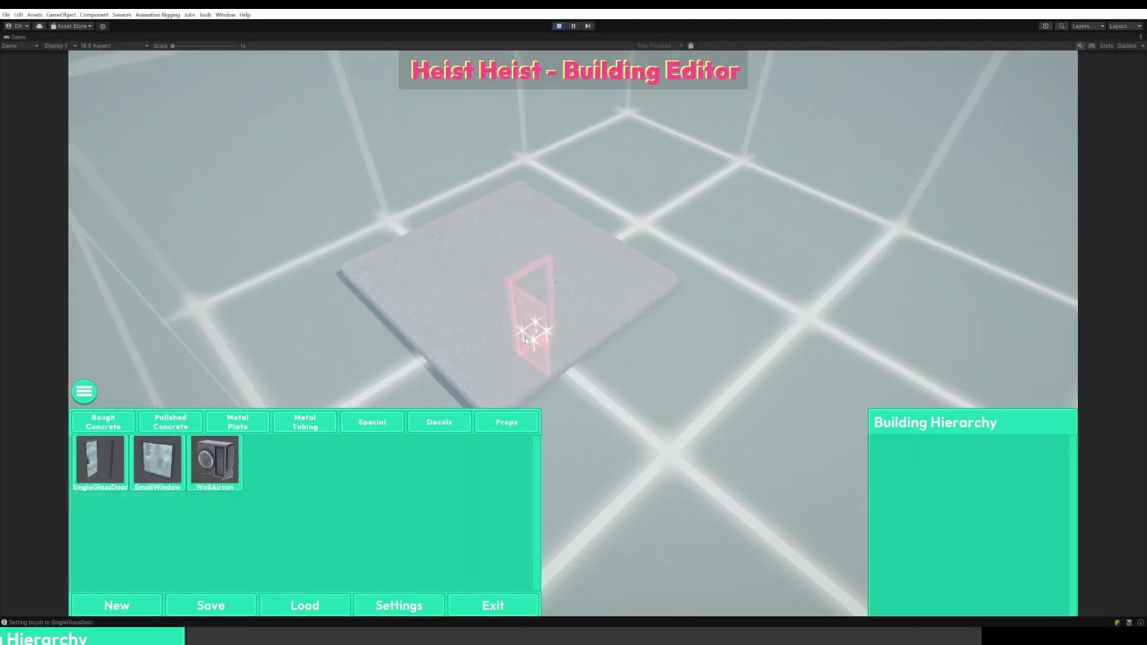
{"action": "middle_click_drag", "start_coordinate": [518, 337], "coordinate": [535, 321]}
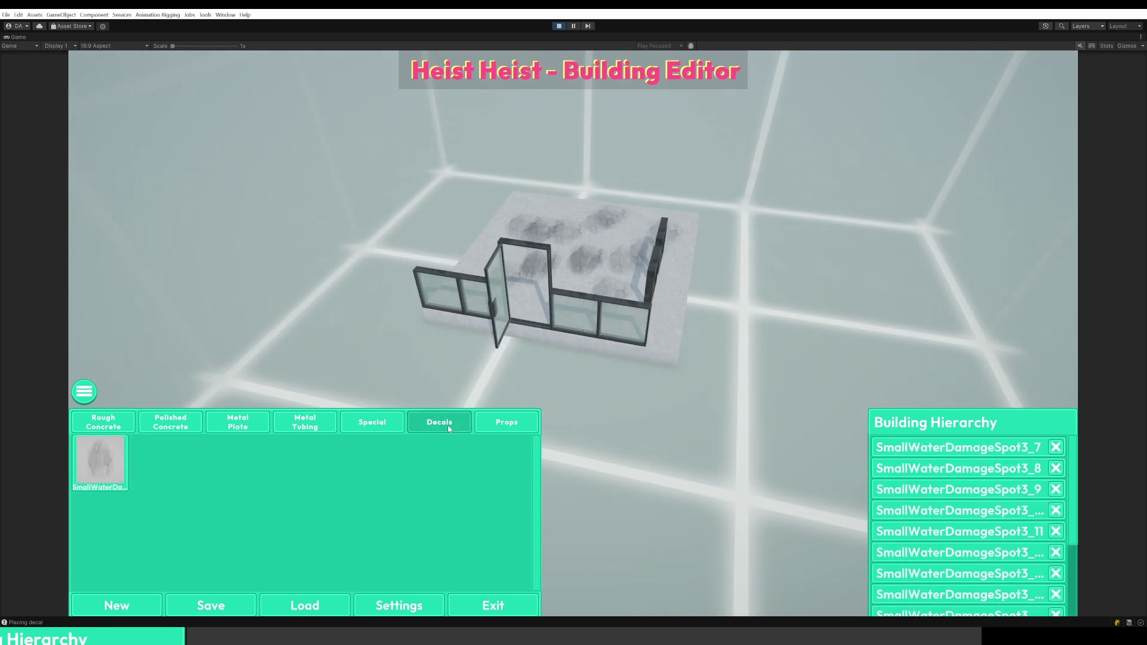
Step: Show the placed props in the building hierarchy and pick the SmallWindow_1 entry
{"action": "left_click", "coordinate": [490, 425]}
{"action": "middle_click_drag", "start_coordinate": [533, 333], "coordinate": [658, 341]}
{"action": "scroll", "coordinate": [658, 341], "scroll_direction": "up", "scroll_amount": 3}
{"action": "left_click", "coordinate": [932, 472]}
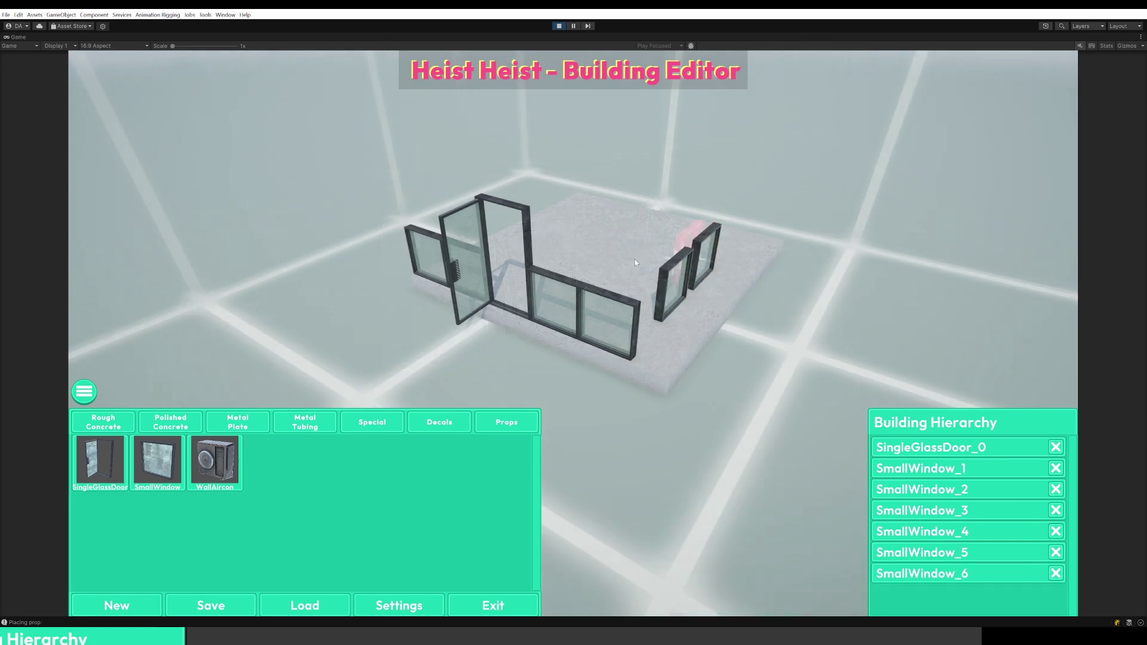
Step: Open the decals category and set the brush to the SmallWaterDamageSpot3 decal for the floor slab
{"action": "middle_click_drag", "start_coordinate": [634, 259], "coordinate": [849, 281]}
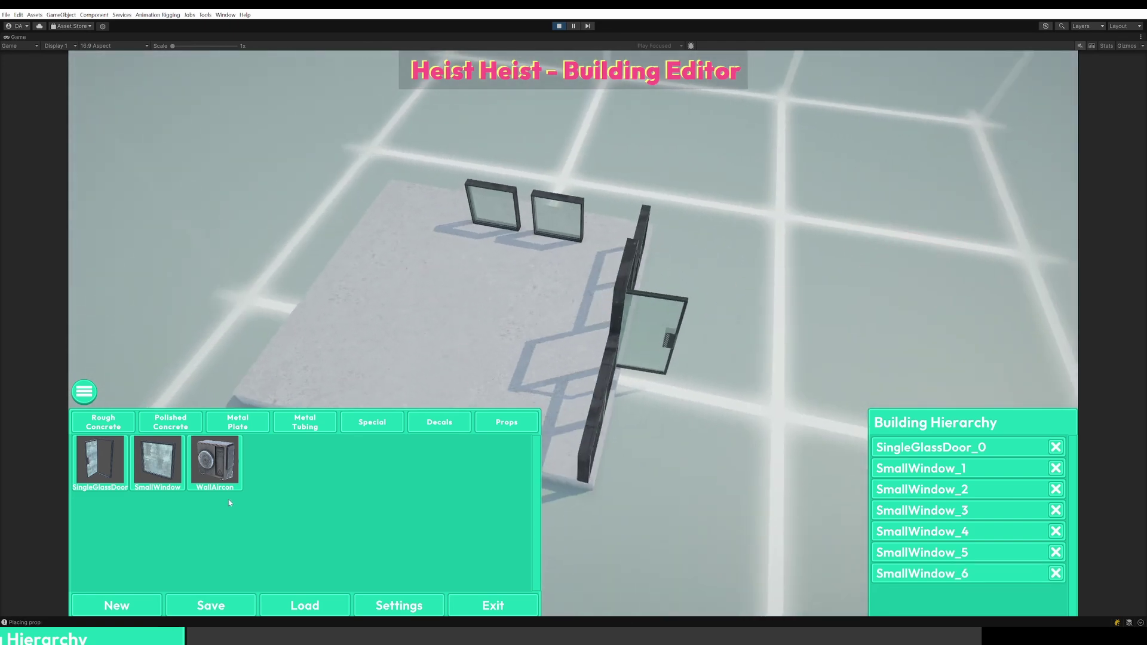
{"action": "left_click", "coordinate": [423, 433]}
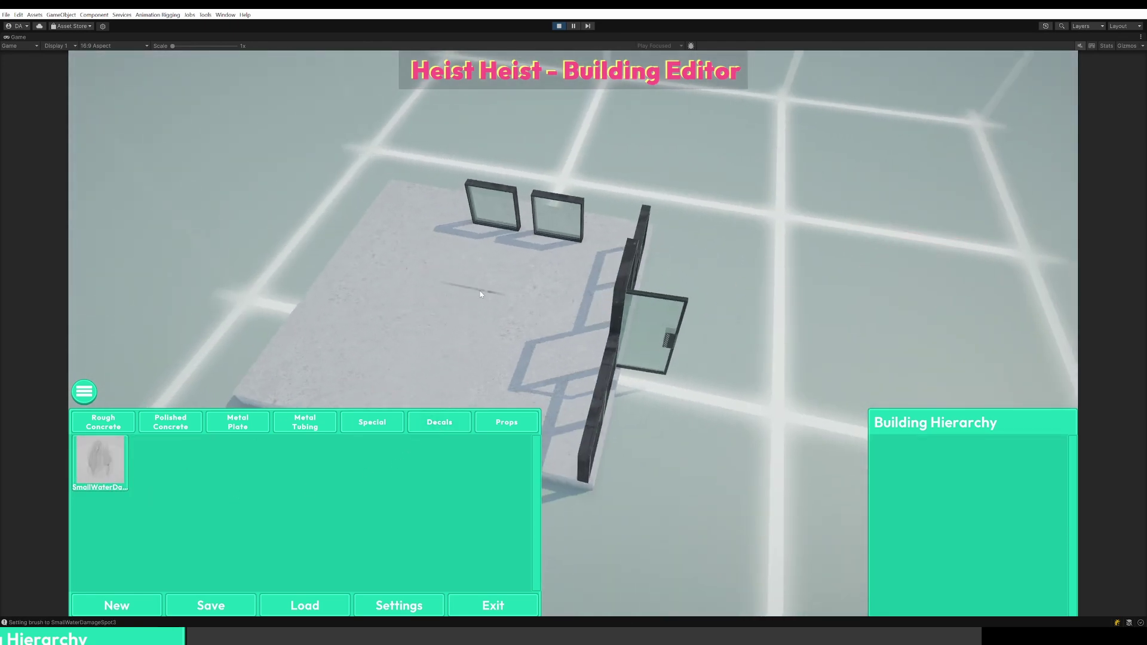
{"action": "right_click_drag", "start_coordinate": [435, 324], "coordinate": [358, 453]}
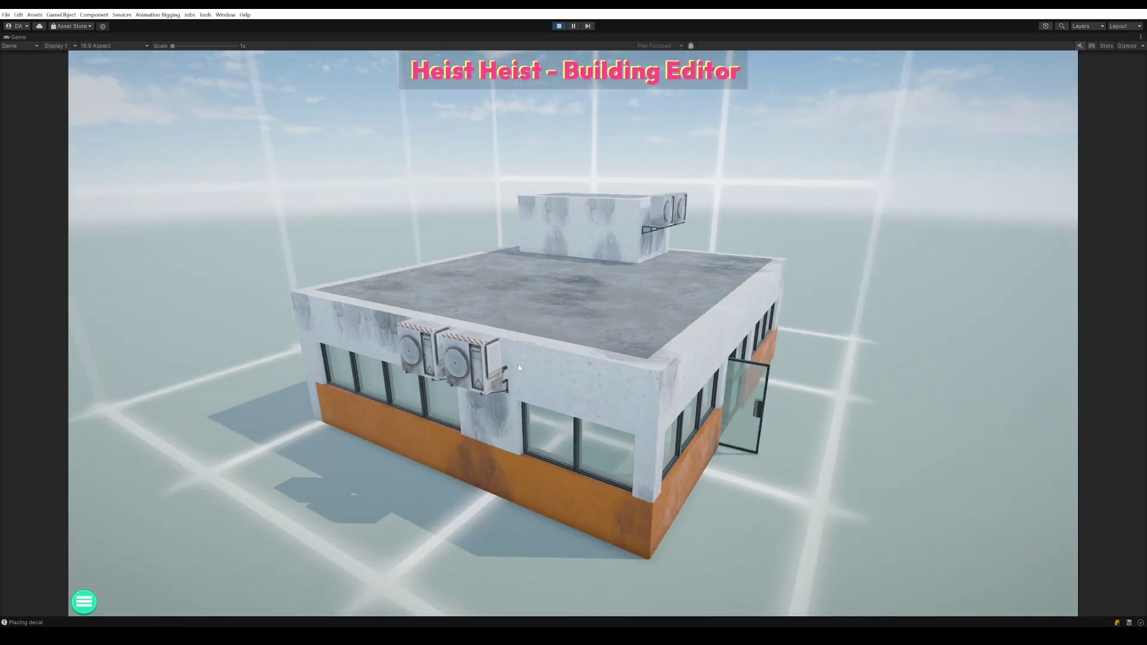
Step: Examine the finished building with its windows, glass door and air conditioners from several sides, and reopen the building menu
{"action": "right_click_drag", "start_coordinate": [518, 365], "coordinate": [359, 359]}
{"action": "scroll", "coordinate": [567, 363], "scroll_direction": "down", "scroll_amount": 2}
{"action": "scroll", "coordinate": [359, 358], "scroll_direction": "up", "scroll_amount": 3}
{"action": "right_click_drag", "start_coordinate": [446, 366], "coordinate": [604, 364]}
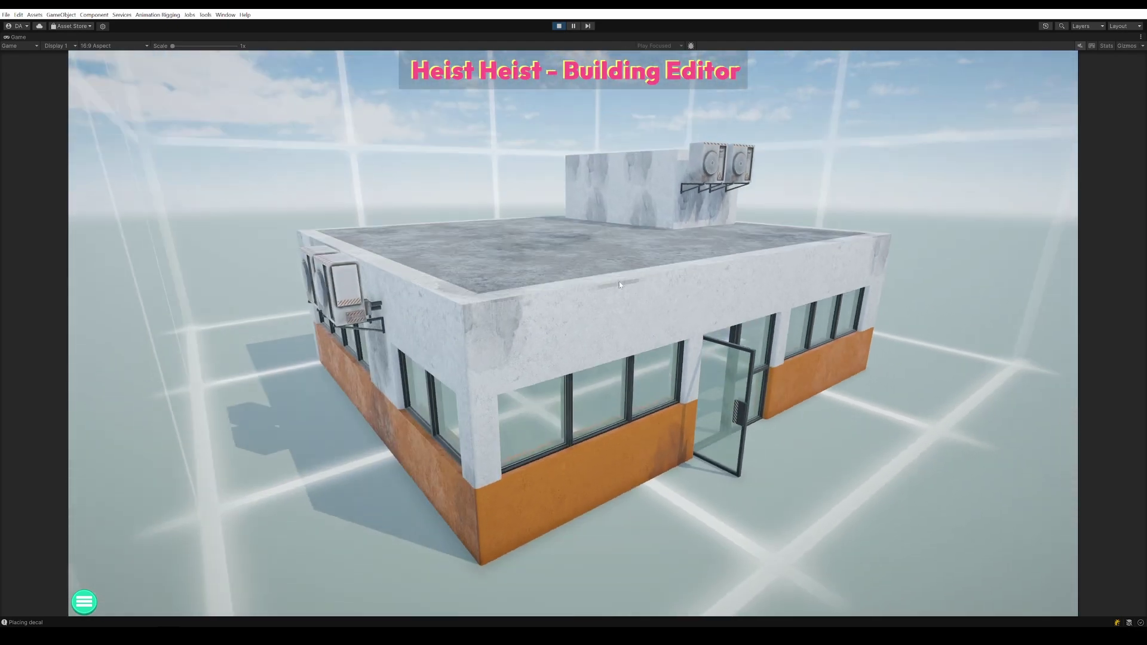
{"action": "scroll", "coordinate": [633, 337], "scroll_direction": "down", "scroll_amount": 5}
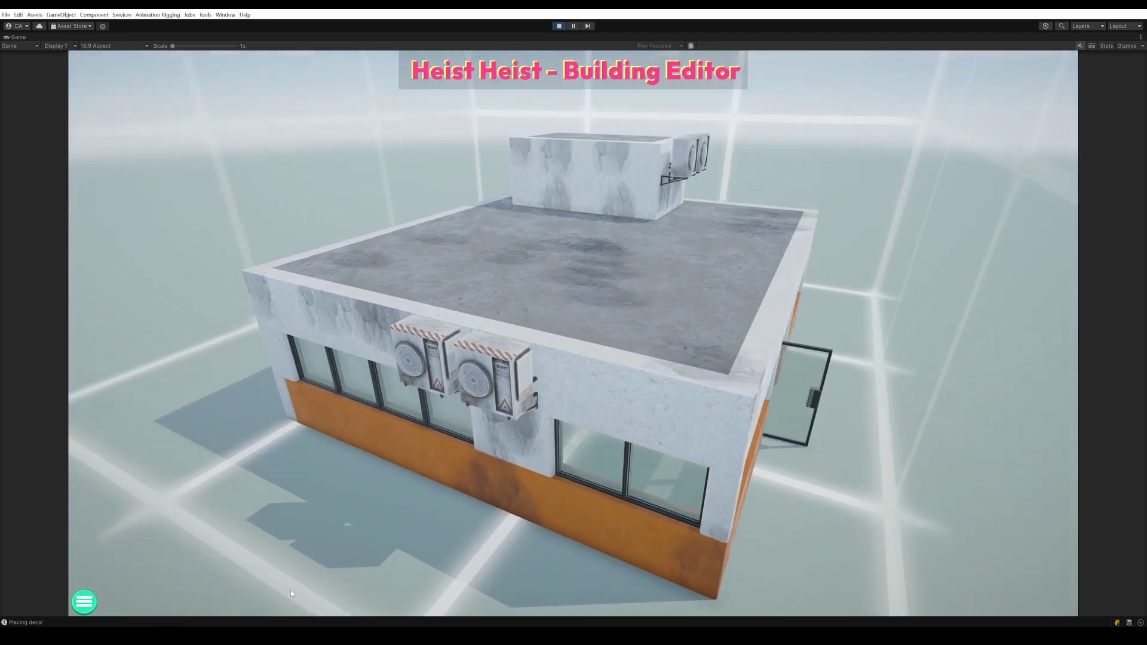
{"action": "left_click", "coordinate": [87, 604]}
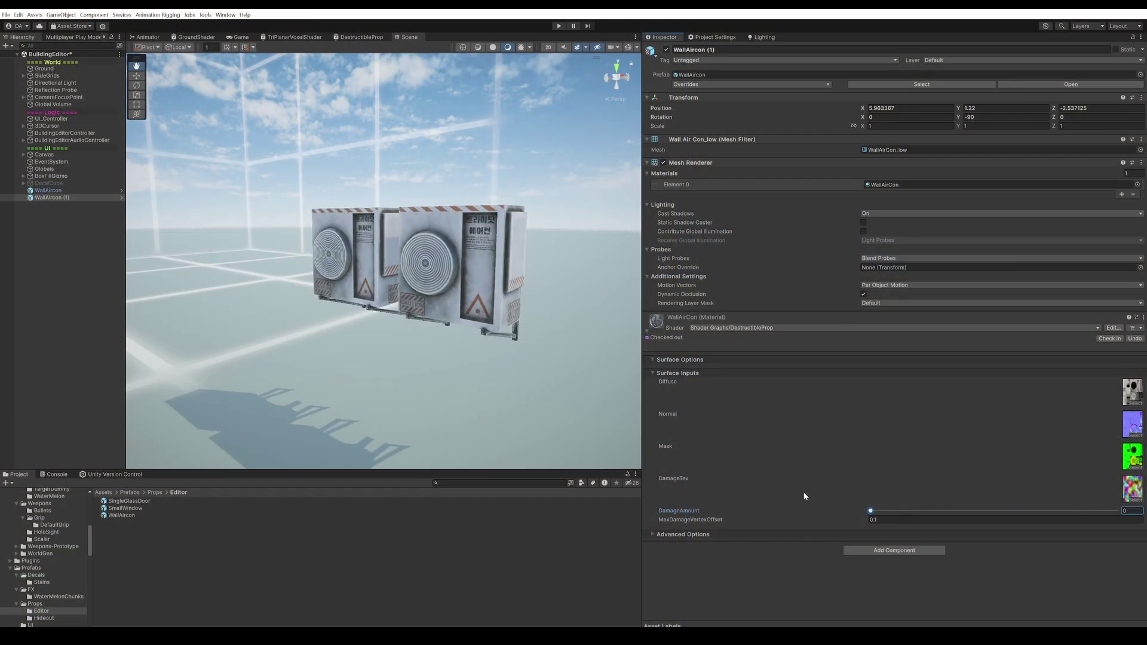
Step: Repeatedly raise the WallAirCon material's DamageAmount and return it to 0, viewing the air conditioners from several sides
{"action": "left_click_drag", "start_coordinate": [1020, 503], "coordinate": [847, 501]}
{"action": "left_click_drag", "start_coordinate": [383, 345], "coordinate": [581, 368], "text": "alt"}
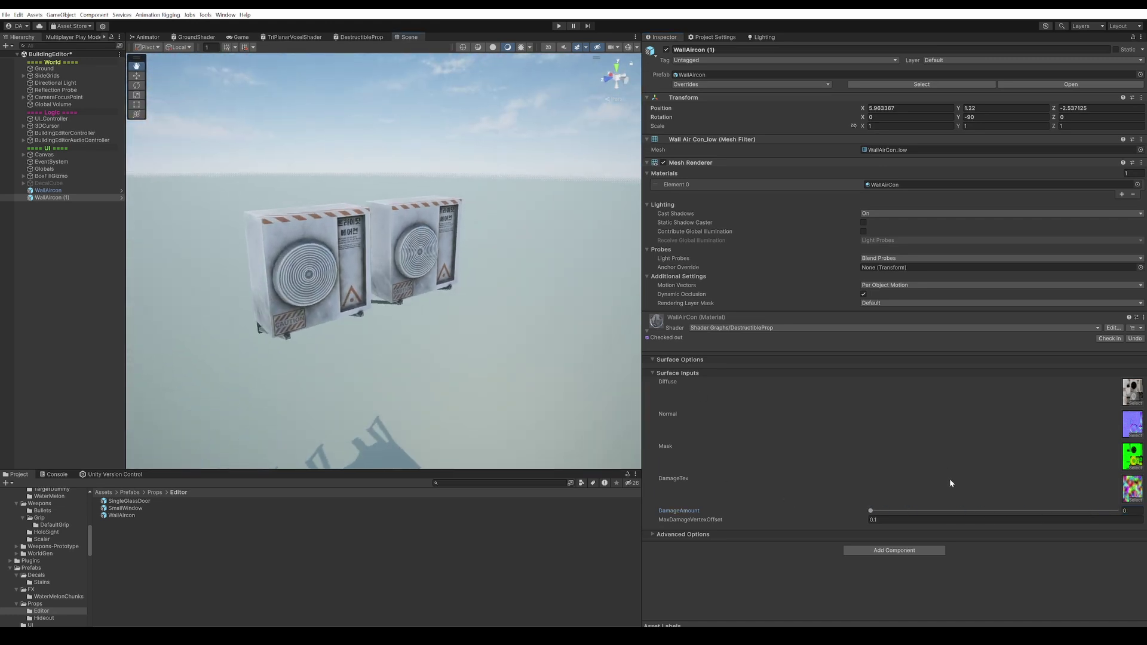
{"action": "left_click_drag", "start_coordinate": [970, 512], "coordinate": [844, 490]}
{"action": "left_click_drag", "start_coordinate": [344, 349], "coordinate": [668, 374], "text": "alt"}
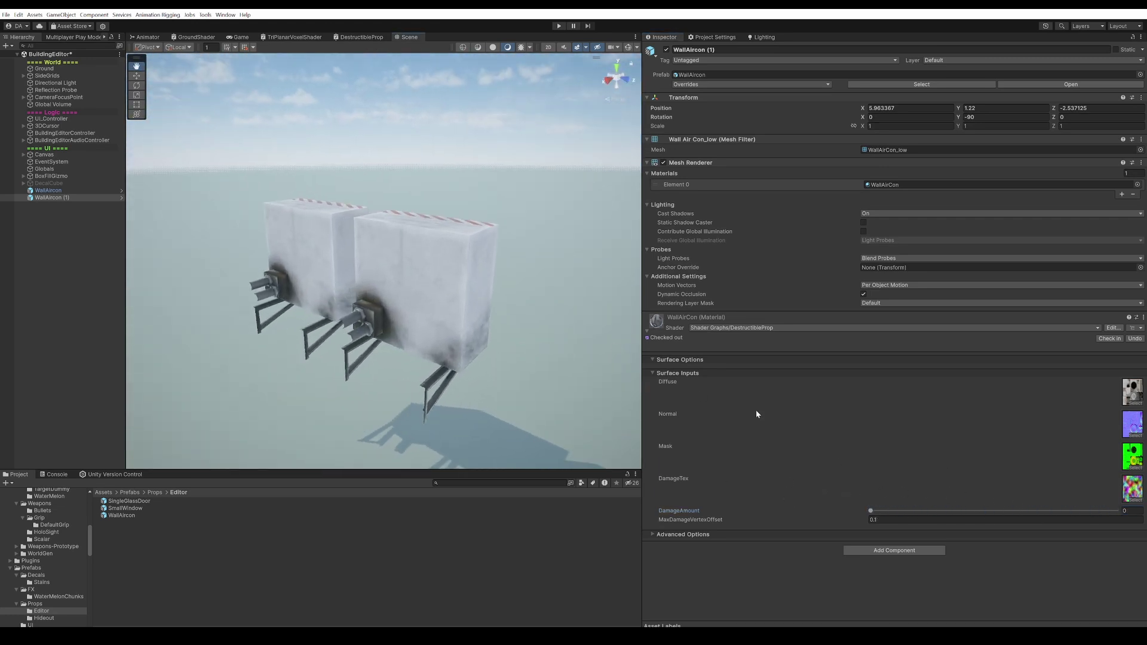
{"action": "left_click_drag", "start_coordinate": [1034, 511], "coordinate": [792, 487]}
{"action": "left_click_drag", "start_coordinate": [484, 318], "coordinate": [21, 395], "text": "alt"}
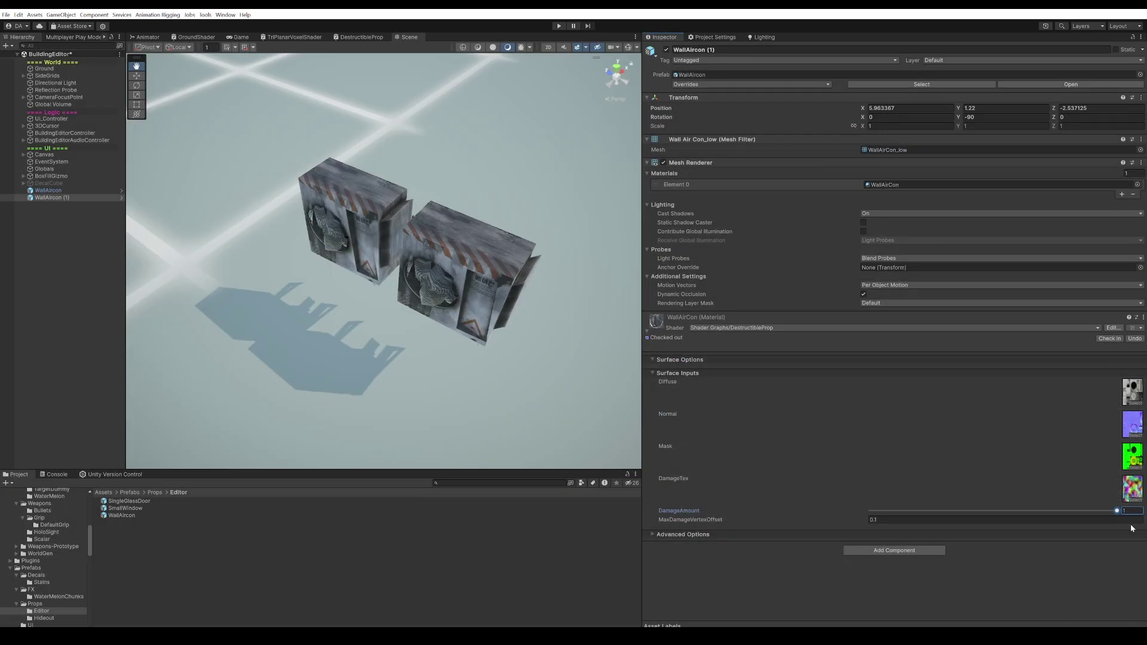
Step: Set the WallAirCon material's DamageAmount to 1 and start adjusting MaxDamageVertexOffset
{"action": "left_click_drag", "start_coordinate": [1010, 511], "coordinate": [1126, 528]}
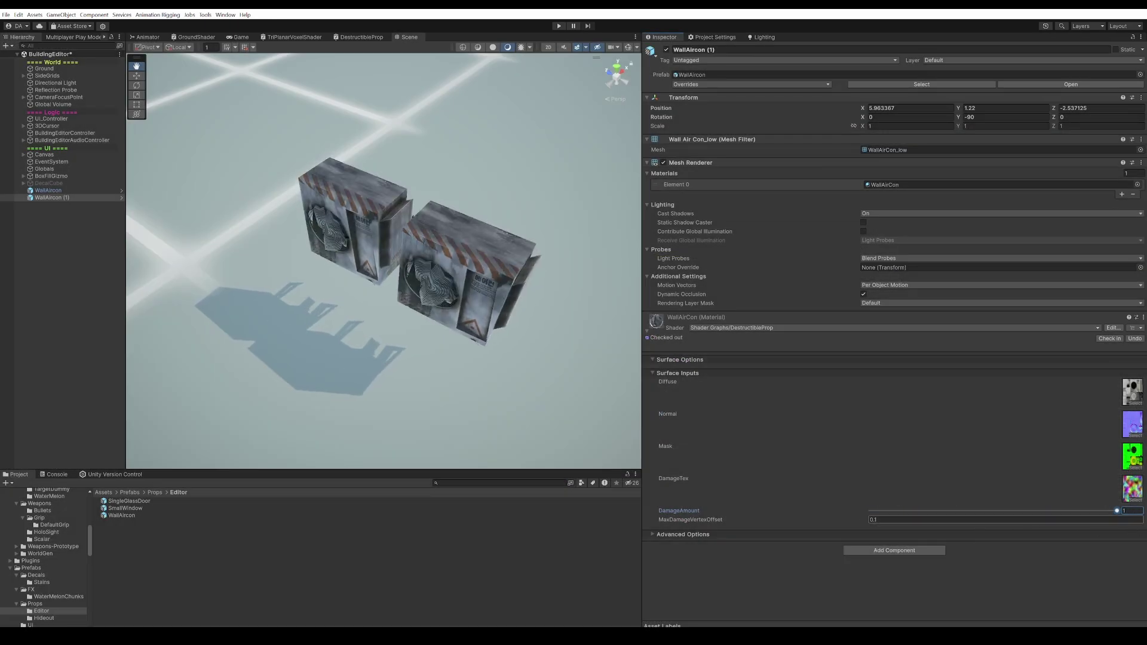
{"action": "mouse_move", "coordinate": [865, 523]}
{"action": "left_mouse_down"}
{"action": "mouse_move", "coordinate": [849, 522]}
{"action": "mouse_move", "coordinate": [866, 523]}
{"action": "left_mouse_up"}
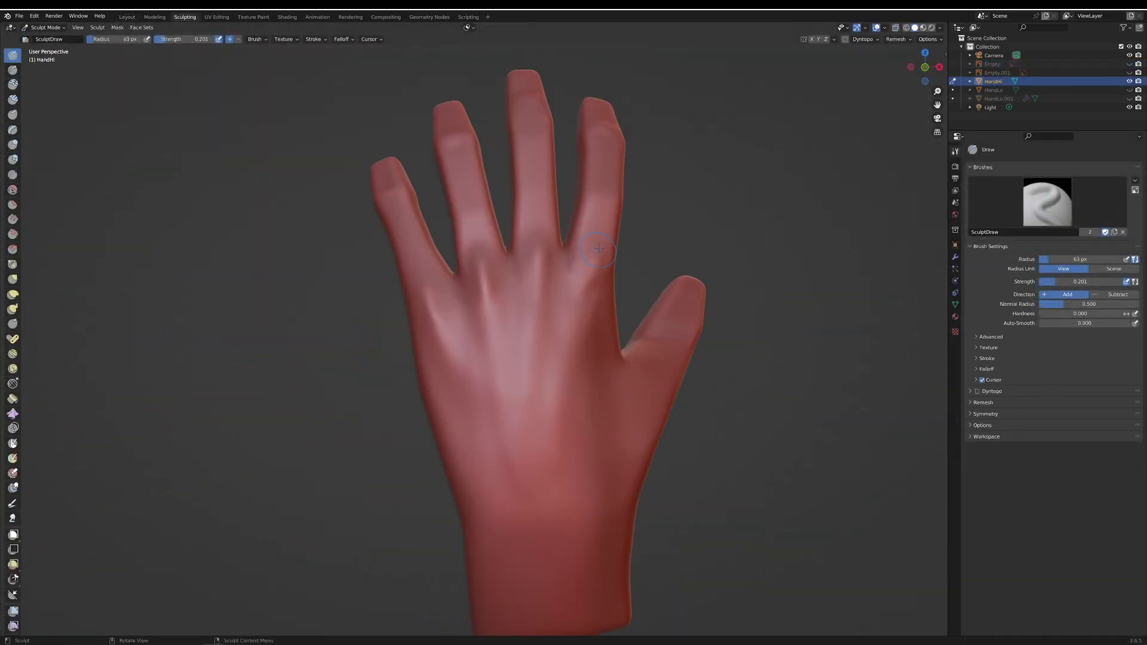
Step: In Blender, examine the sculpted HandHi model from the back, the side and below
{"action": "middle_click_drag", "start_coordinate": [599, 248], "coordinate": [630, 295]}
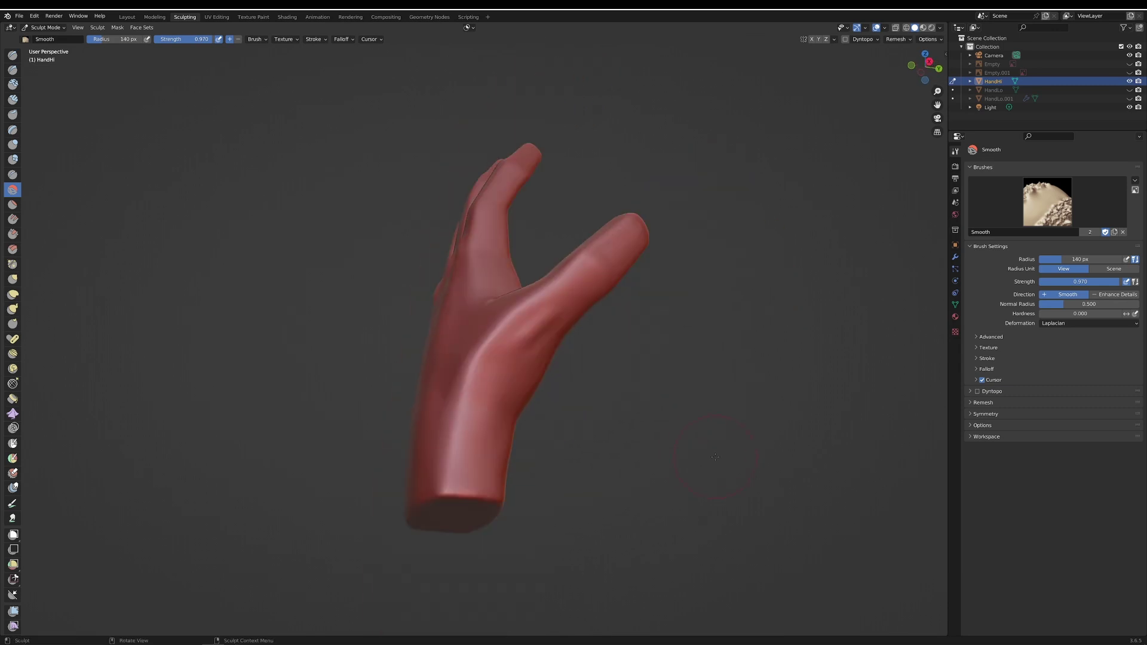
{"action": "middle_click_drag", "start_coordinate": [530, 360], "coordinate": [366, 358]}
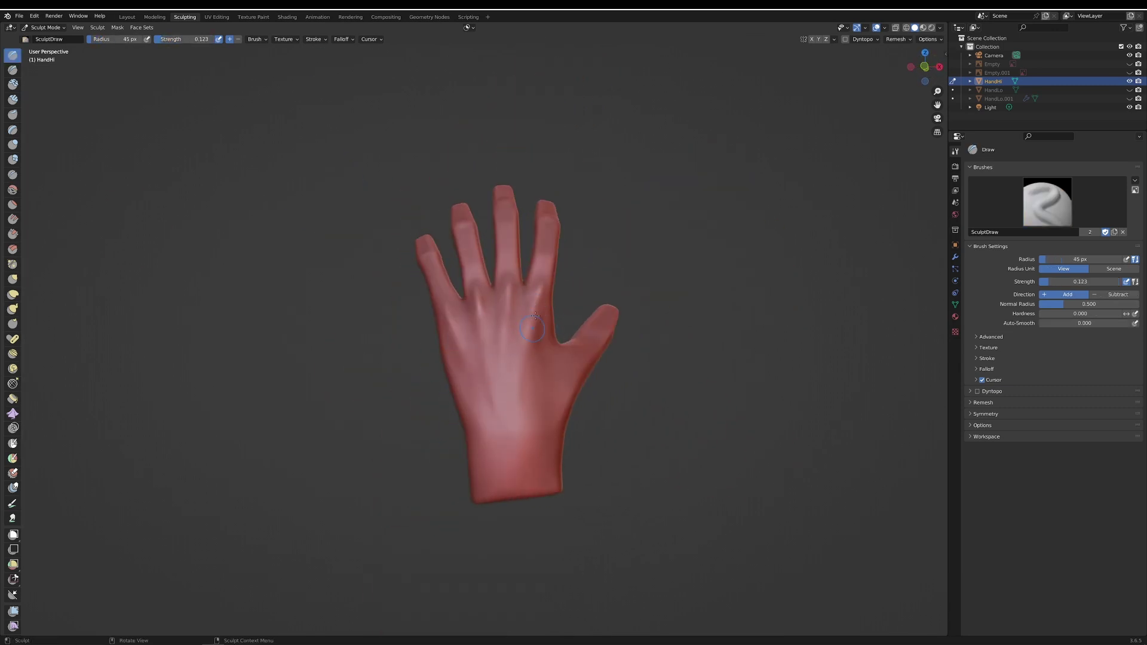
{"action": "middle_click_drag", "start_coordinate": [625, 319], "coordinate": [612, 409]}
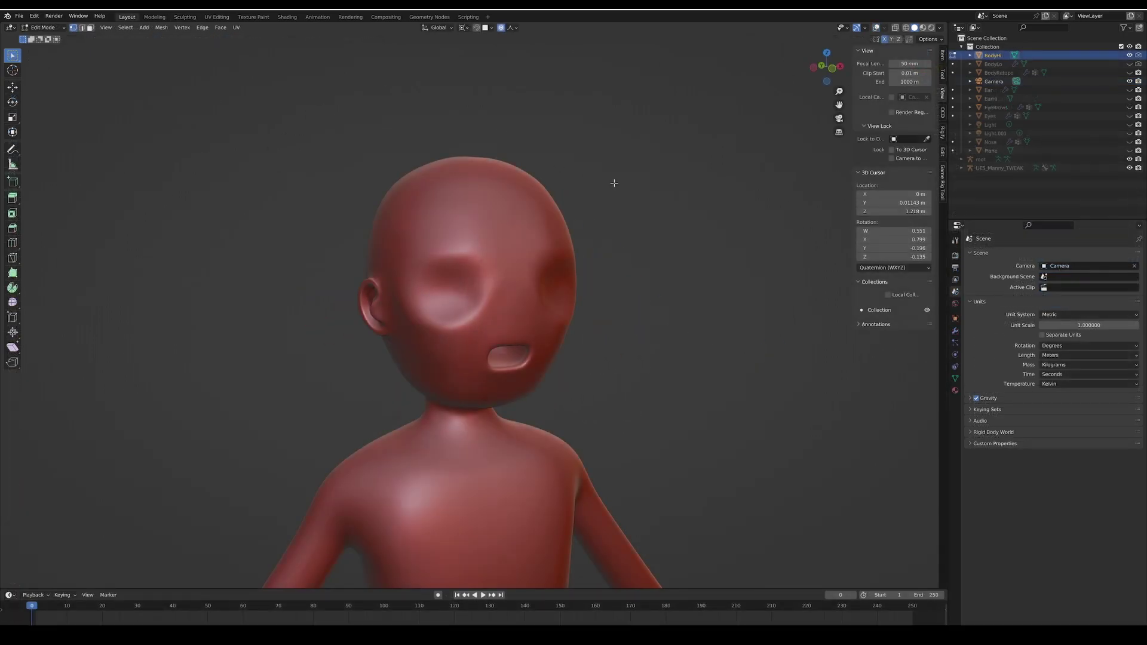
Step: Scale the head vertices of BodyHi around the 3D cursor in Edit Mode and return to Object Mode
{"action": "key", "text": "Tab"}
{"action": "middle_click_drag", "start_coordinate": [465, 299], "coordinate": [488, 289]}
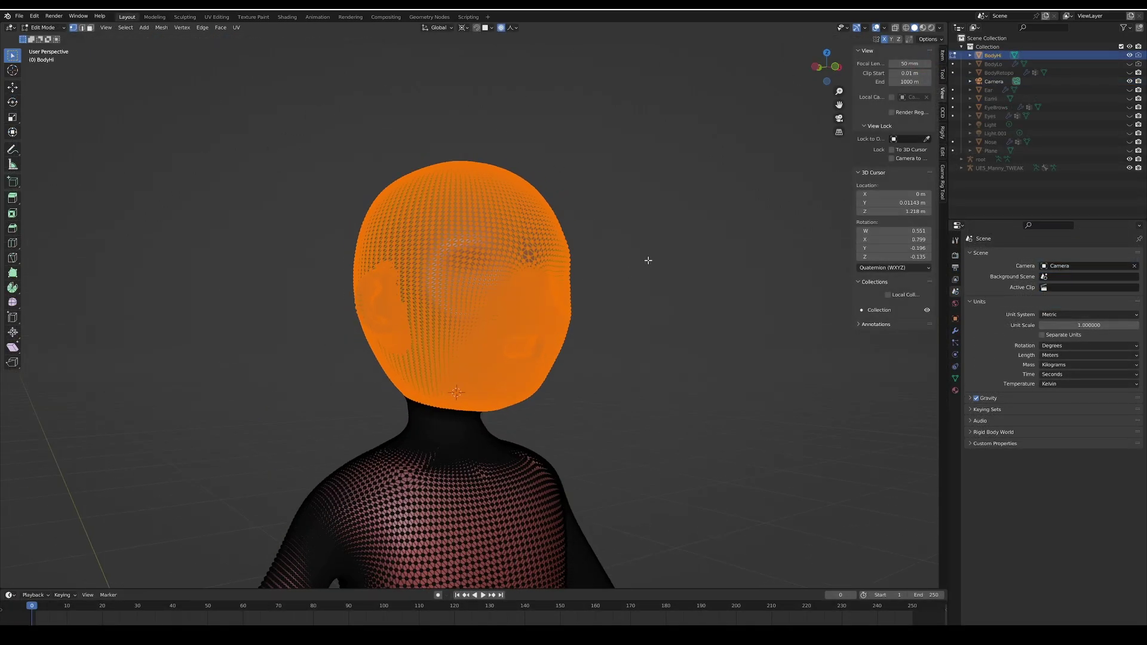
{"action": "key", "text": "s"}
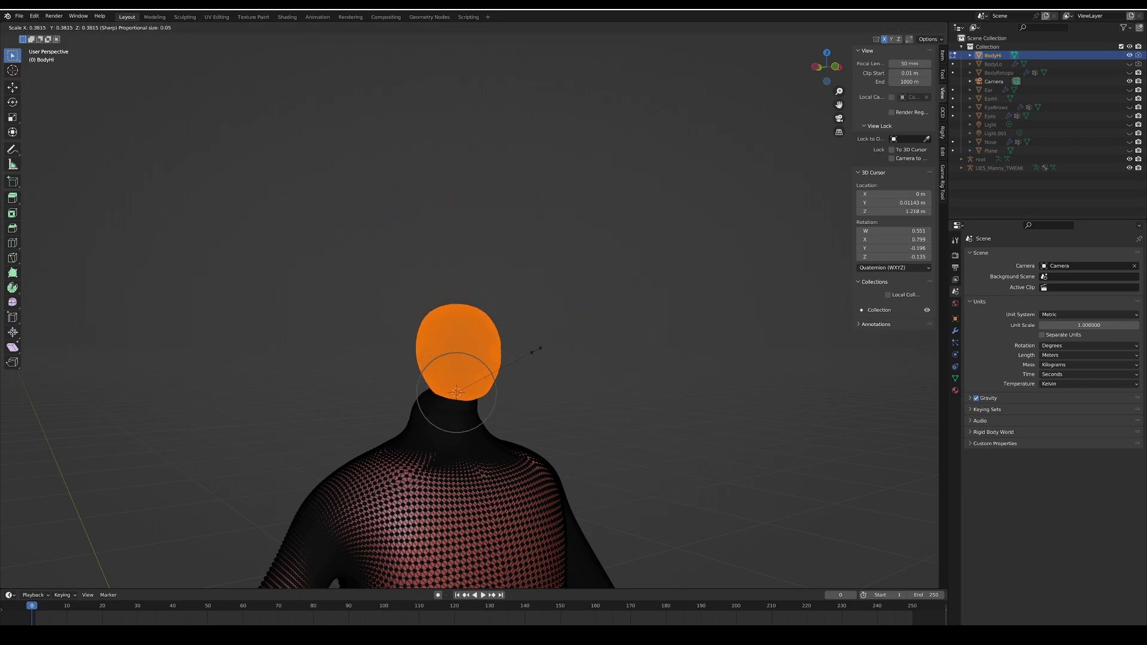
{"action": "left_click", "coordinate": [538, 345]}
{"action": "key", "text": "Tab"}
Step: Paste the HandHi model into the character scene beside the body
{"action": "middle_click_drag", "start_coordinate": [751, 286], "coordinate": [788, 306]}
{"action": "scroll", "coordinate": [717, 314], "scroll_direction": "down", "scroll_amount": 4}
{"action": "middle_click_drag", "start_coordinate": [640, 322], "coordinate": [547, 330]}
{"action": "scroll", "coordinate": [581, 328], "scroll_direction": "up", "scroll_amount": 4}
{"action": "key", "text": "ctrl+v"}
{"action": "scroll", "coordinate": [375, 403], "scroll_direction": "down", "scroll_amount": 6}
{"action": "middle_click_drag", "start_coordinate": [376, 403], "coordinate": [600, 350]}
Step: Scale, rotate and move the HandHi model in front view to fit over the hand at the end of the arm
{"action": "key", "text": "alt+shift+z"}
{"action": "key", "text": "s"}
{"action": "left_click", "coordinate": [494, 299]}
{"action": "key", "text": "r"}
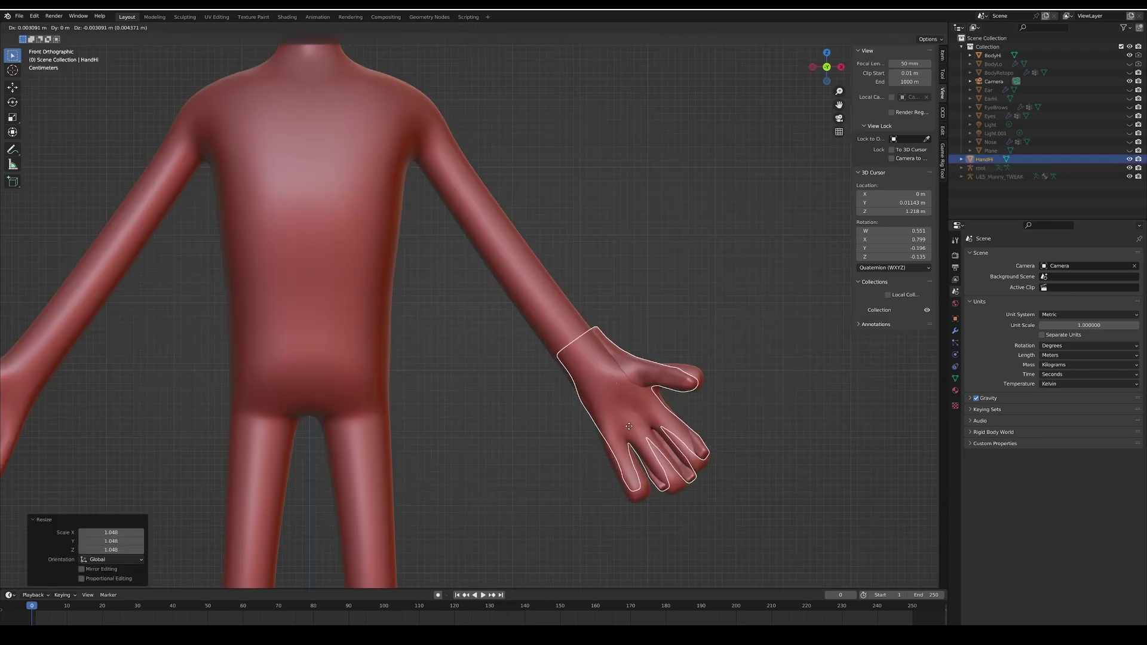
{"action": "left_click", "coordinate": [629, 426]}
Step: Move HandHi along the Y axis to align its depth with the arm and inspect the assembled body
{"action": "scroll", "coordinate": [670, 383], "scroll_direction": "down", "scroll_amount": 3}
{"action": "middle_click_drag", "start_coordinate": [673, 376], "coordinate": [541, 376]}
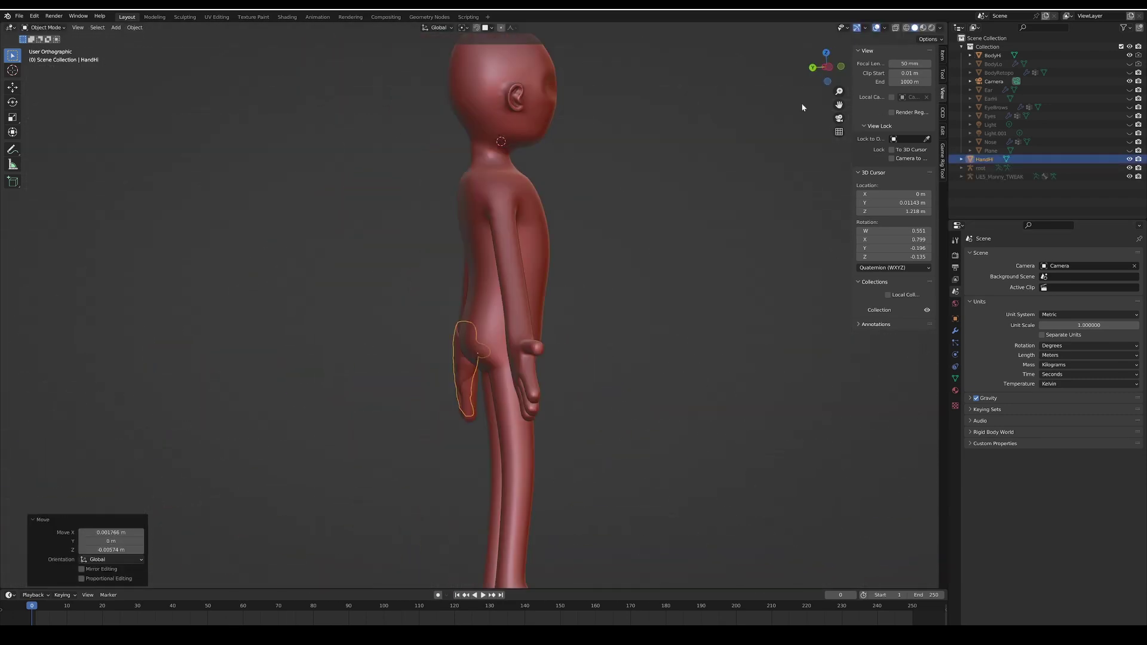
{"action": "left_click", "coordinate": [827, 54]}
{"action": "scroll", "coordinate": [651, 332], "scroll_direction": "up", "scroll_amount": 3}
{"action": "key", "text": "g"}
{"action": "key", "text": "y"}
{"action": "left_click", "coordinate": [520, 460]}
{"action": "middle_click_drag", "start_coordinate": [520, 460], "coordinate": [511, 340]}
{"action": "scroll", "coordinate": [512, 344], "scroll_direction": "down", "scroll_amount": 3}
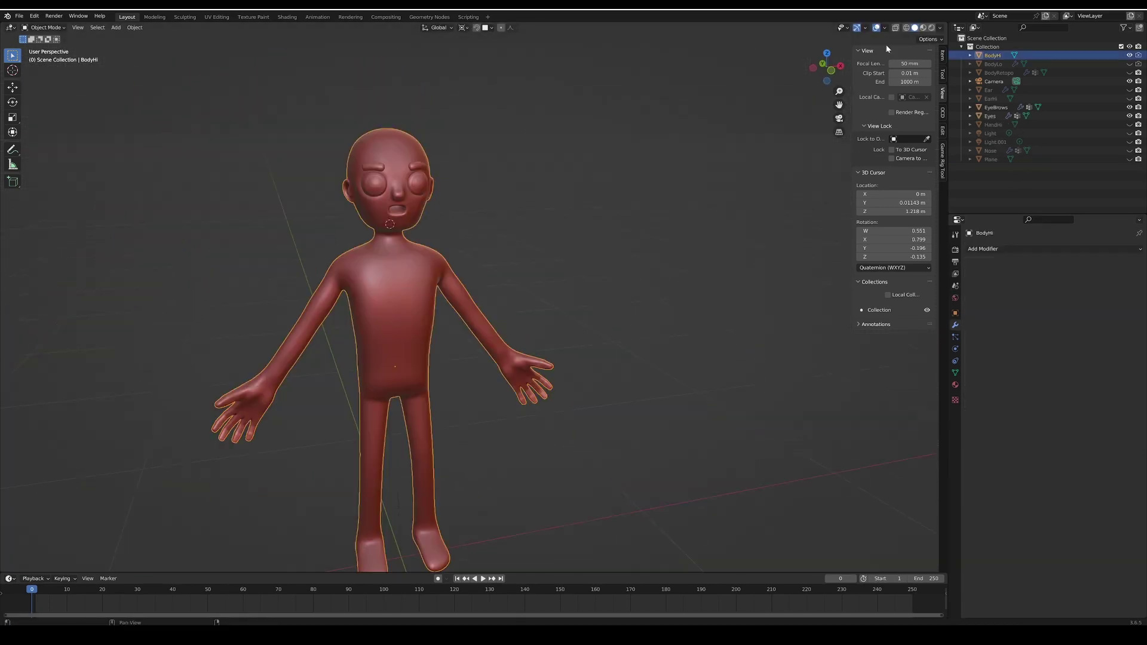
{"action": "middle_click_drag", "start_coordinate": [543, 307], "coordinate": [771, 395]}
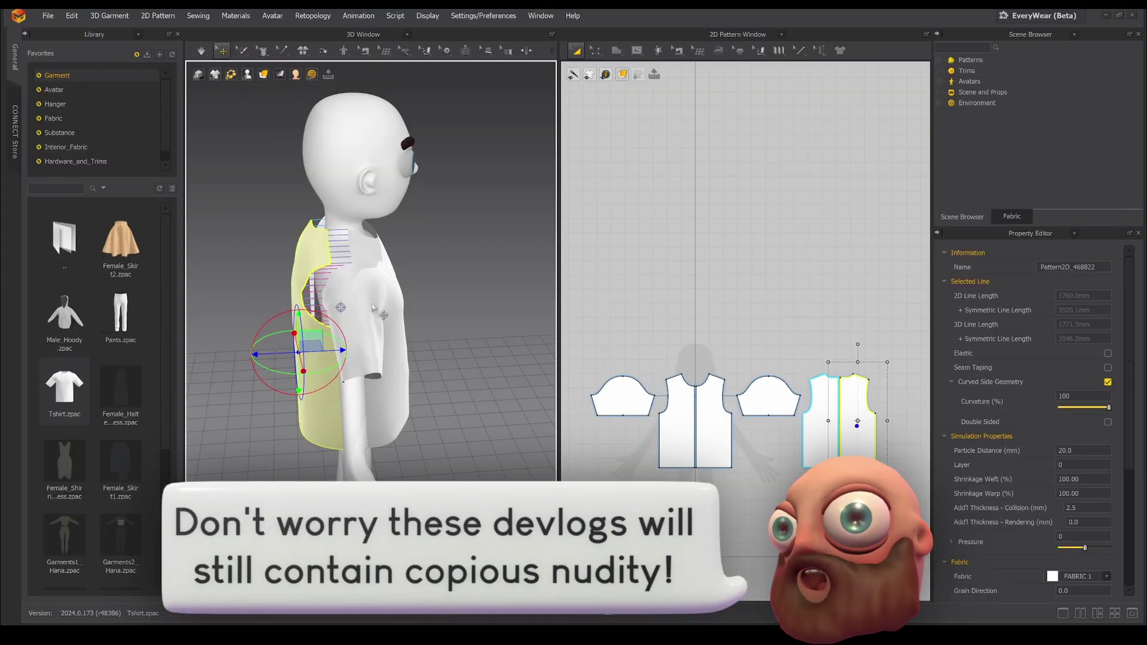
Step: Switch to EveryWear and arrange the T-shirt's back panel and sleeve pieces around the avatar
{"action": "left_click", "coordinate": [381, 310]}
{"action": "left_click_drag", "start_coordinate": [319, 296], "coordinate": [313, 299]}
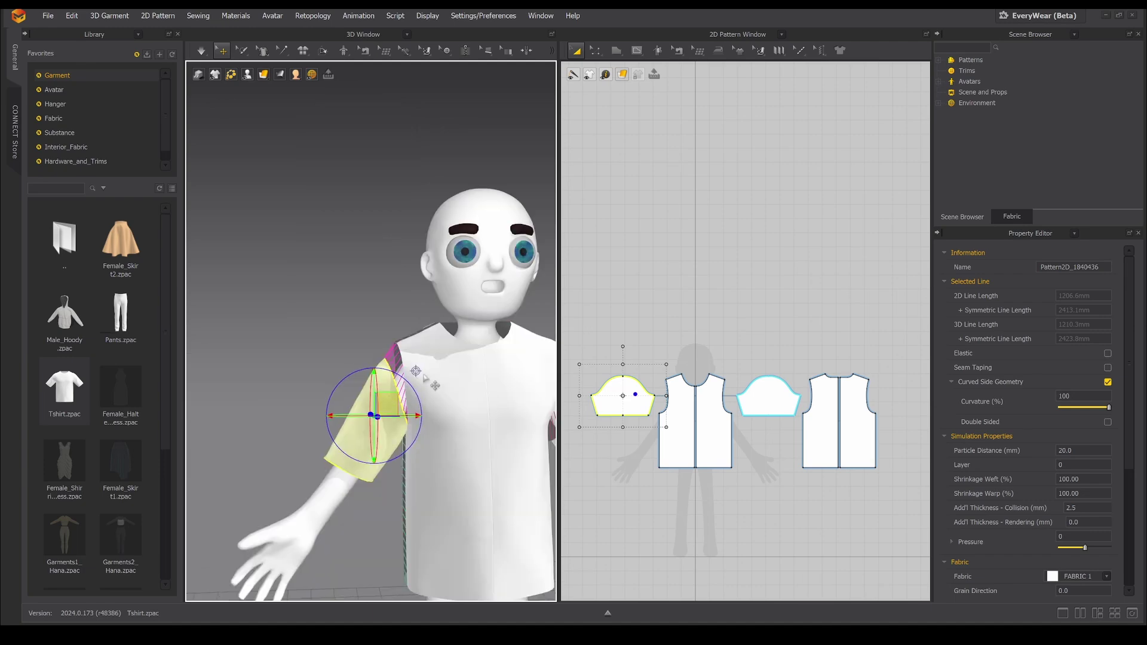
{"action": "right_click_drag", "start_coordinate": [425, 376], "coordinate": [309, 326]}
{"action": "scroll", "coordinate": [323, 330], "scroll_direction": "down", "scroll_amount": 3}
{"action": "scroll", "coordinate": [377, 351], "scroll_direction": "up", "scroll_amount": 5}
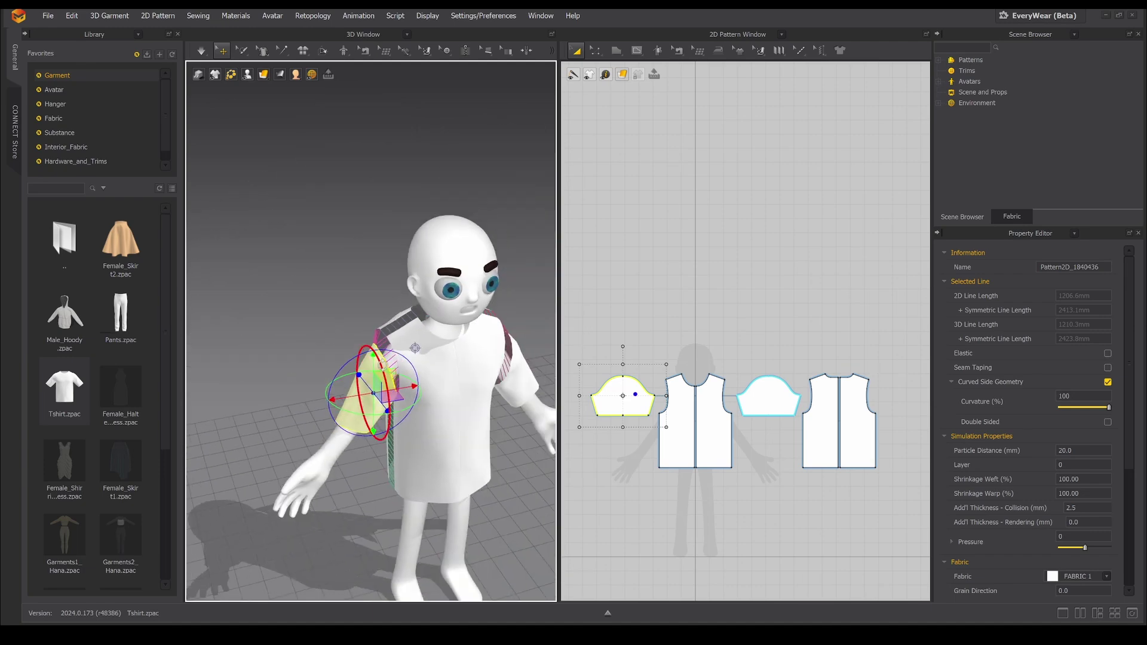
{"action": "middle_click_drag", "start_coordinate": [383, 291], "coordinate": [284, 290]}
Step: Simulate the T-shirt to sew and drape it on the avatar, and tug the cloth into place
{"action": "key", "text": "space"}
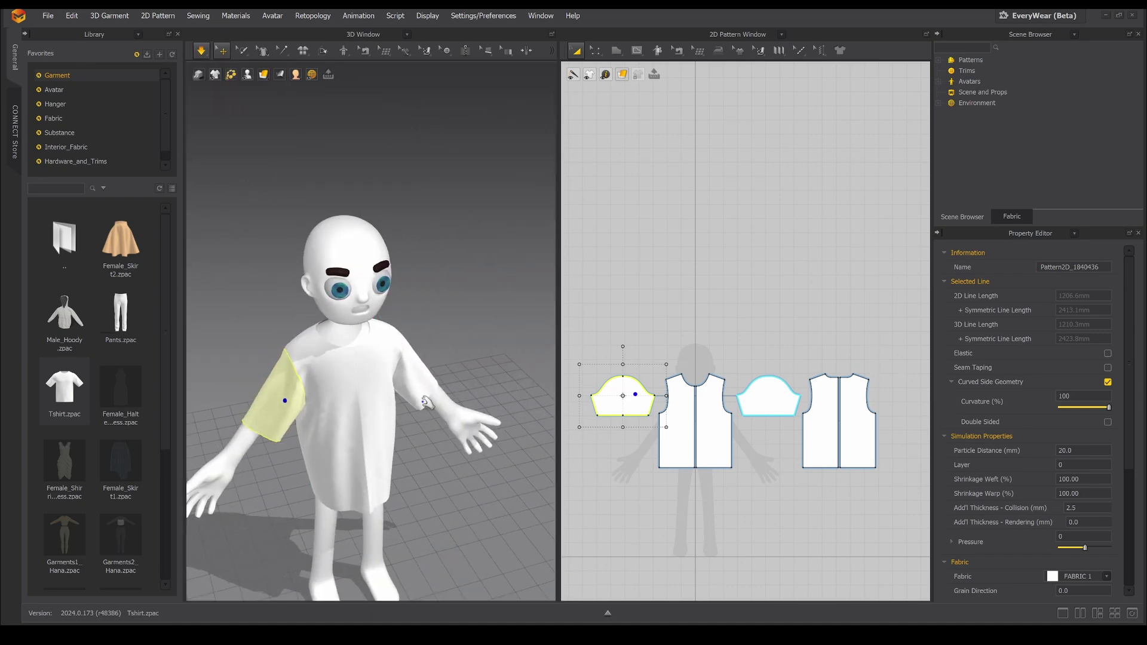
{"action": "right_click_drag", "start_coordinate": [429, 437], "coordinate": [353, 399]}
{"action": "left_click_drag", "start_coordinate": [365, 418], "coordinate": [337, 422]}
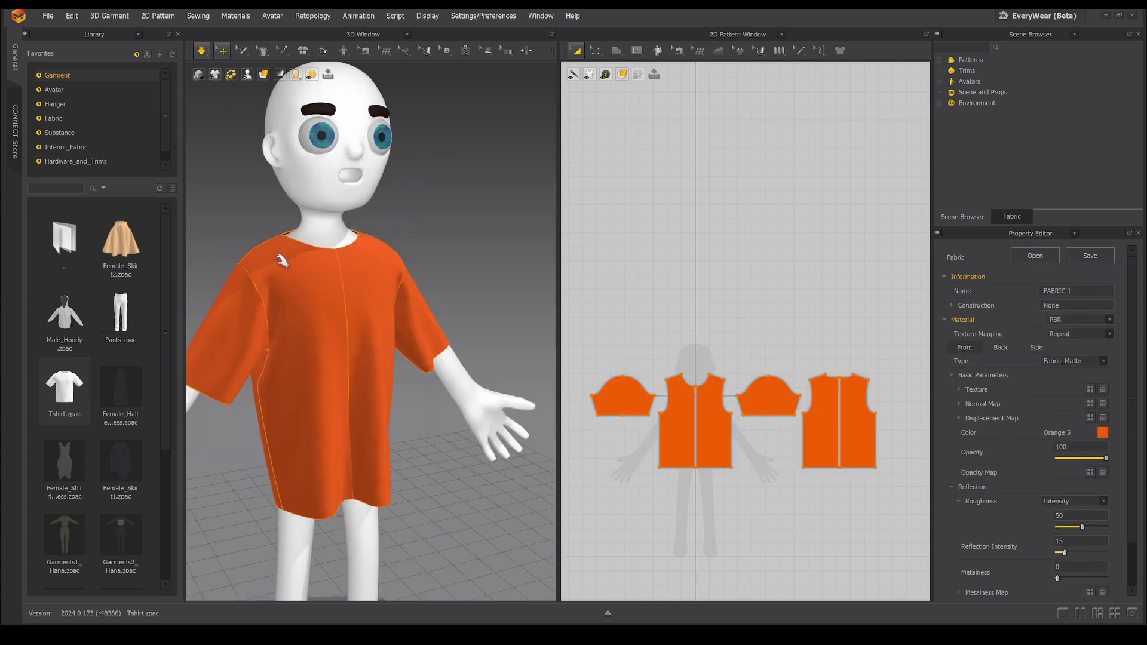
{"action": "scroll", "coordinate": [274, 237], "scroll_direction": "up", "scroll_amount": 3}
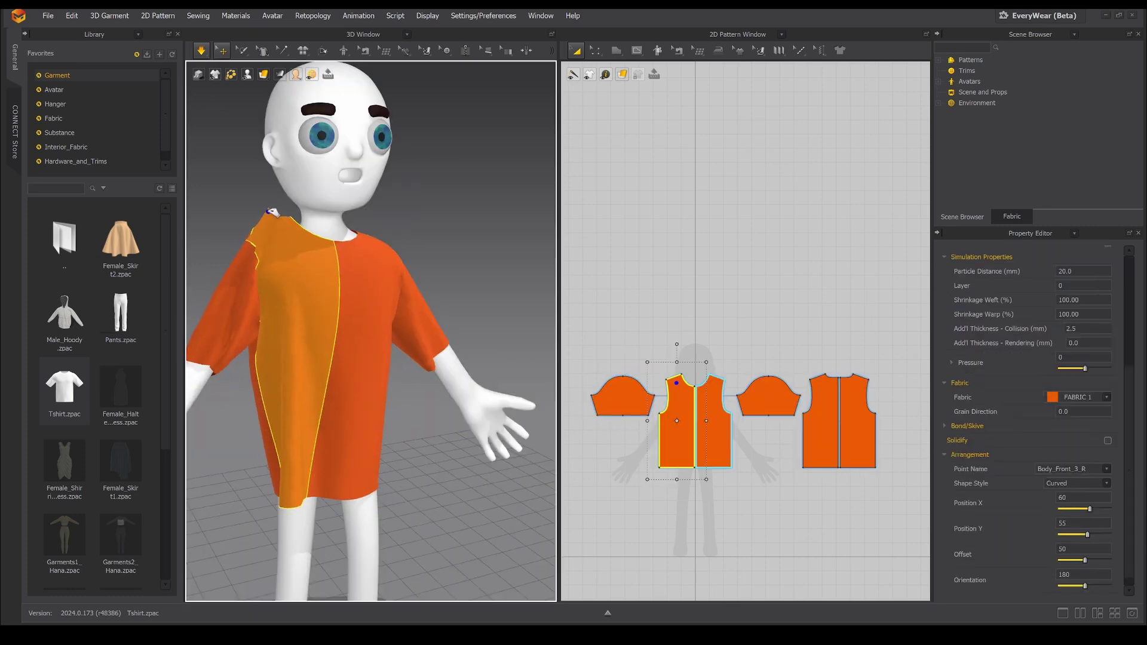